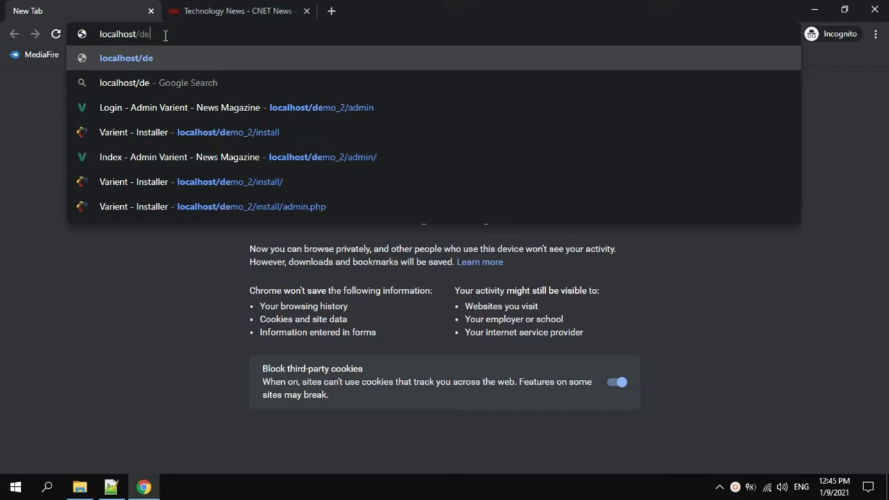
Load localhost/demo_2/admin in the Chrome address bar.
text(2)
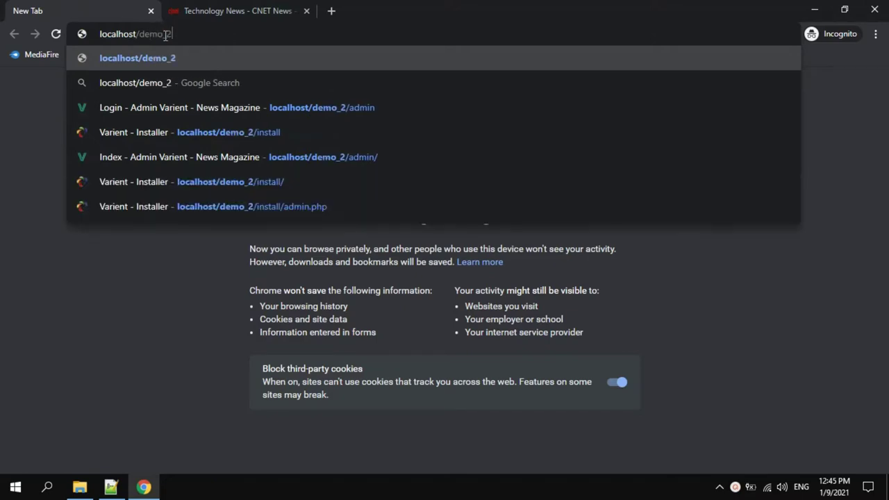
text(/admin)
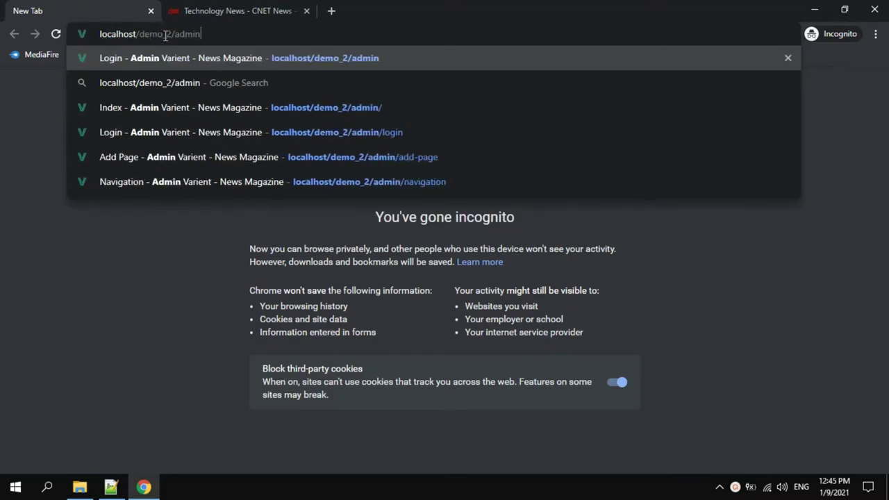
key(Return)
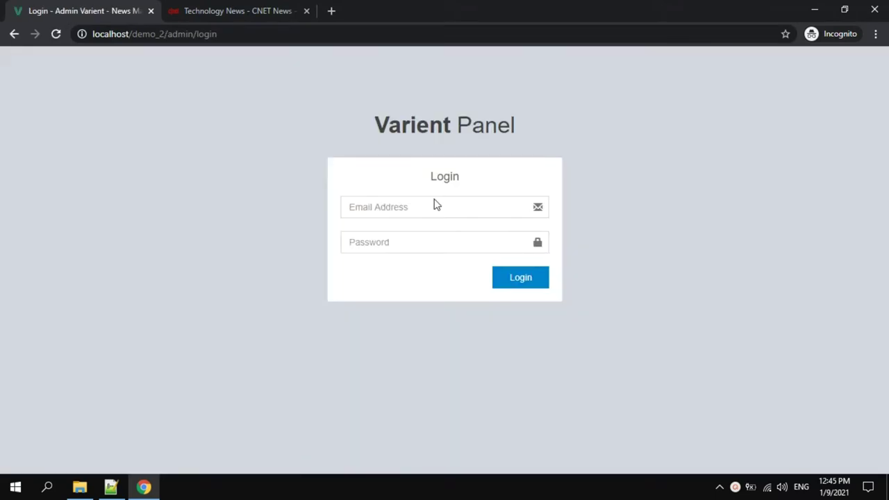
Log in as administrator with the saved e-mail suggestion and the account password.
click(435, 200)
key(Down)
key(Down)
key(Return)
click(435, 242)
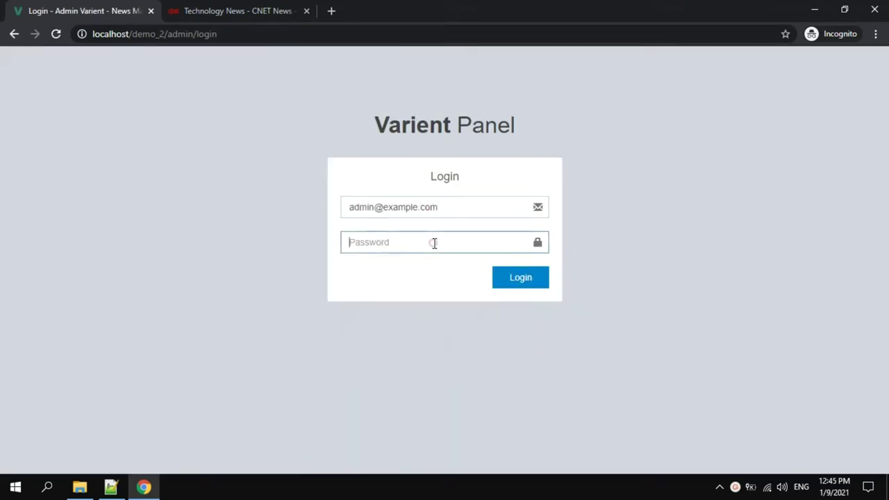
text(123)
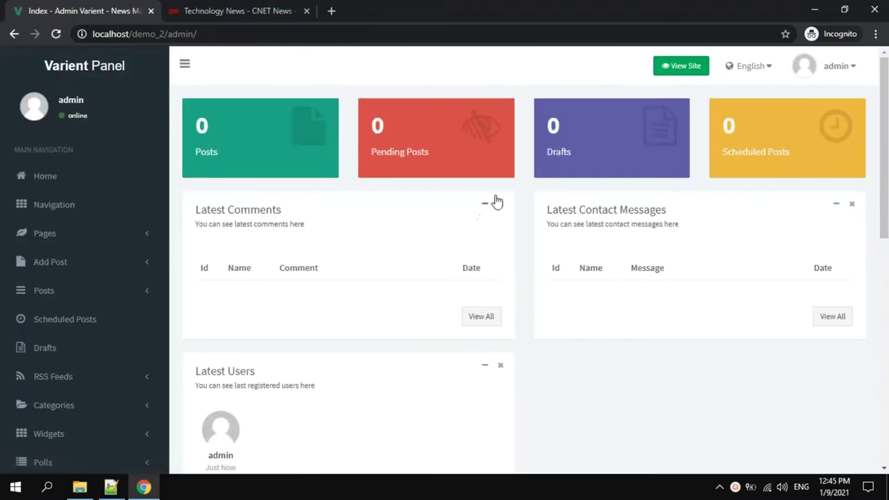
Go to the Navigation page and focus the new menu link's Title field.
scroll(516, 193, down, 2)
scroll(516, 194, up, 2)
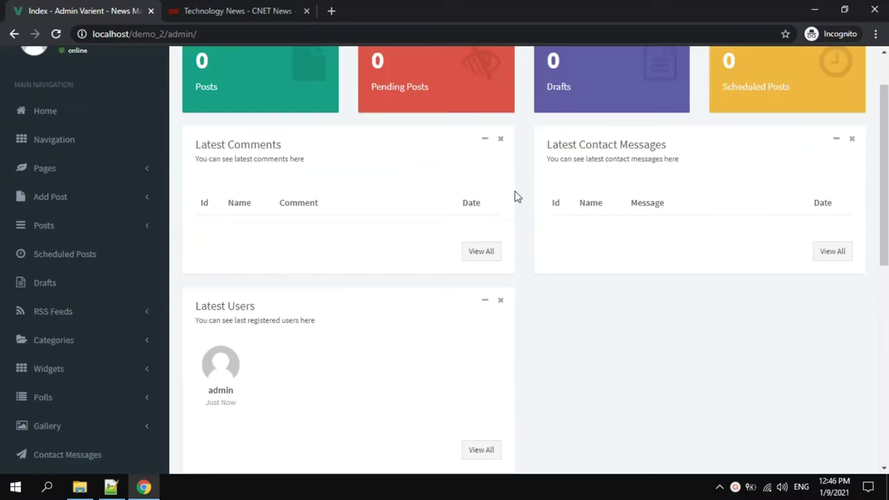
scroll(516, 194, down, 4)
scroll(521, 206, down, 3)
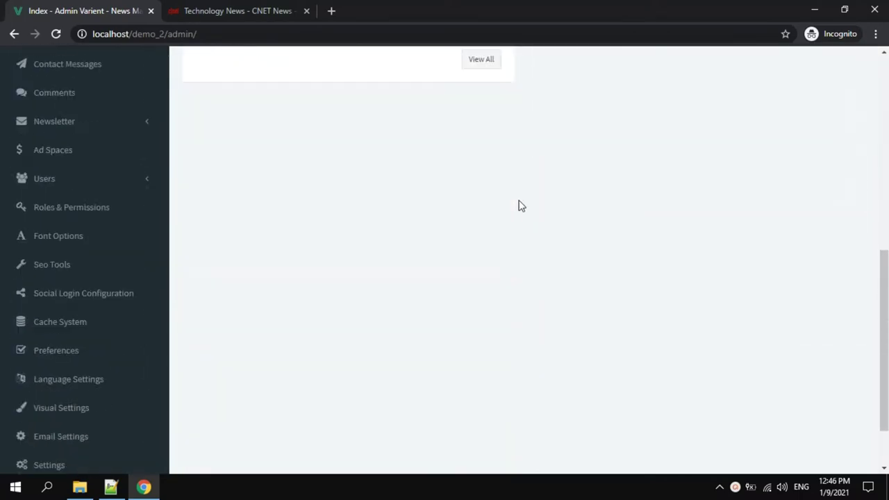
scroll(521, 206, down, 1)
scroll(521, 205, up, 8)
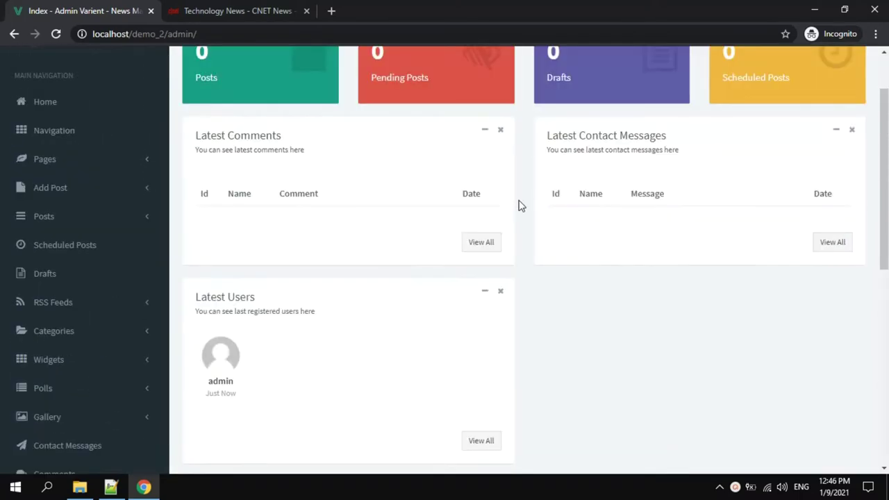
click(54, 197)
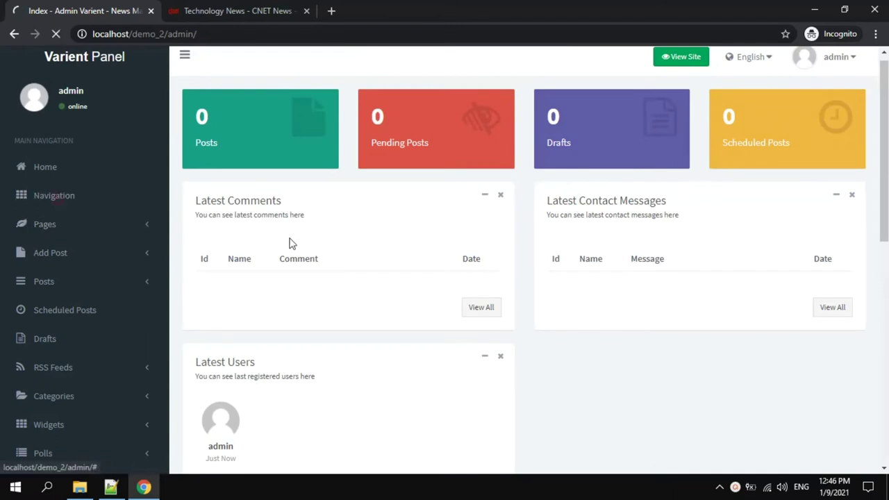
click(333, 180)
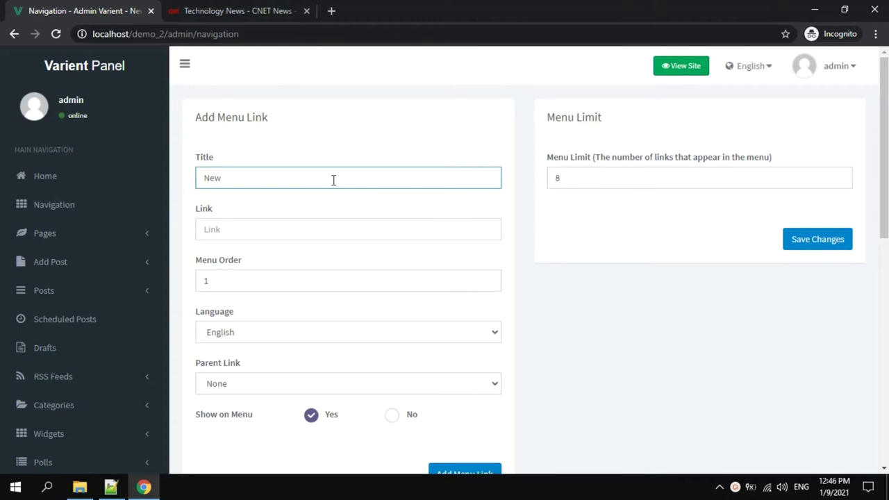
Add the New_1 menu link to the navigation.
scroll(334, 179, down, 2)
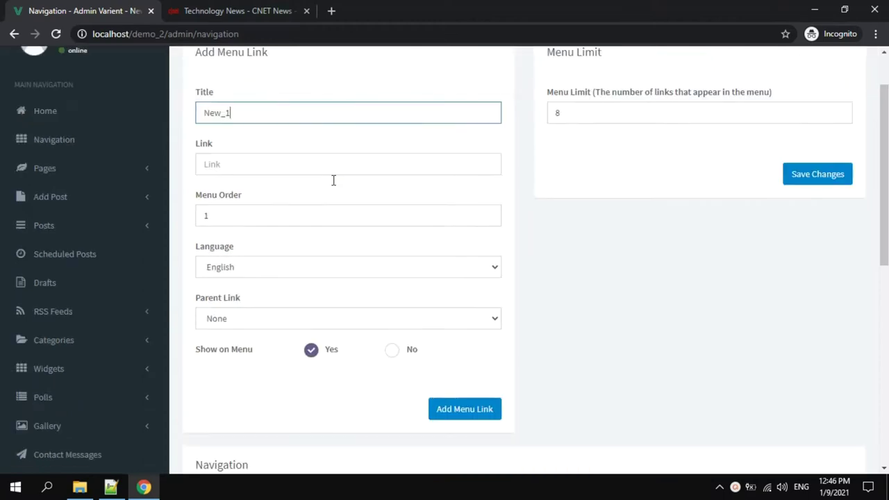
scroll(334, 182, down, 2)
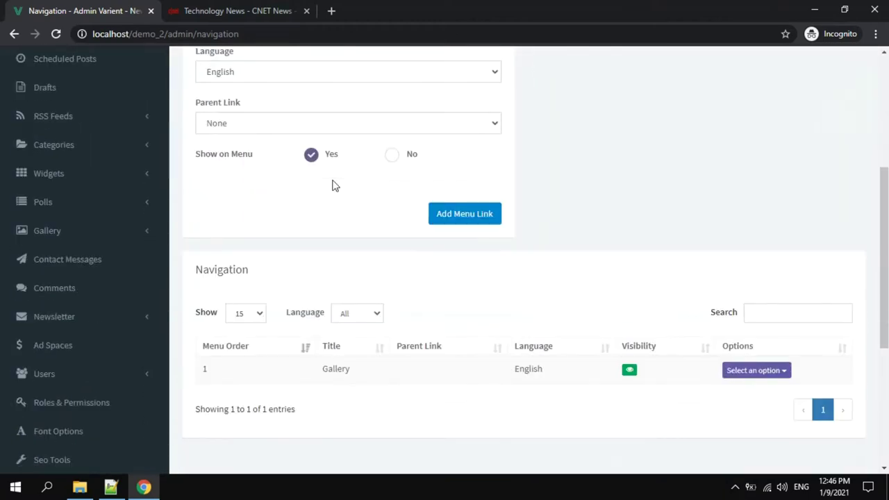
click(459, 217)
scroll(459, 218, down, 1)
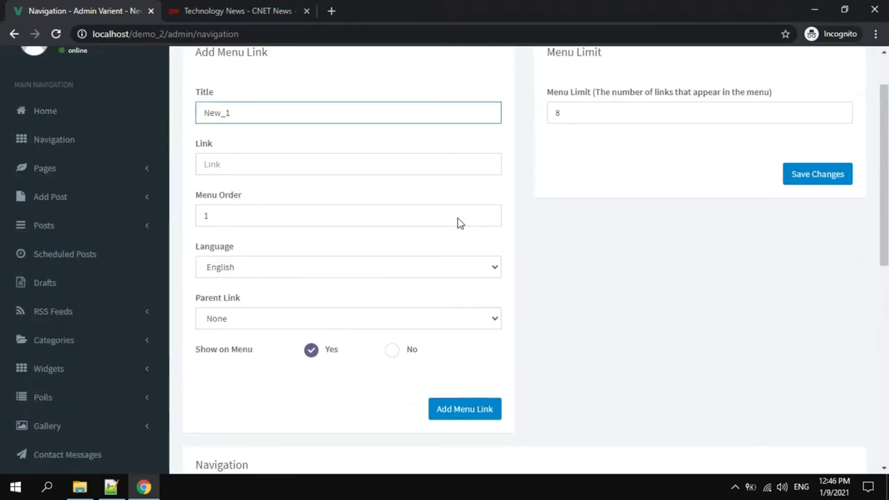
click(445, 413)
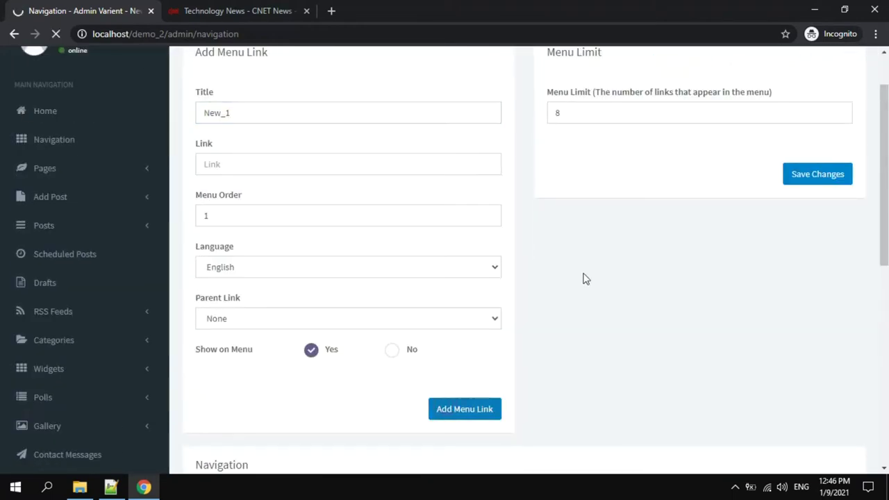
Add a second menu link titled Blog.
click(370, 213)
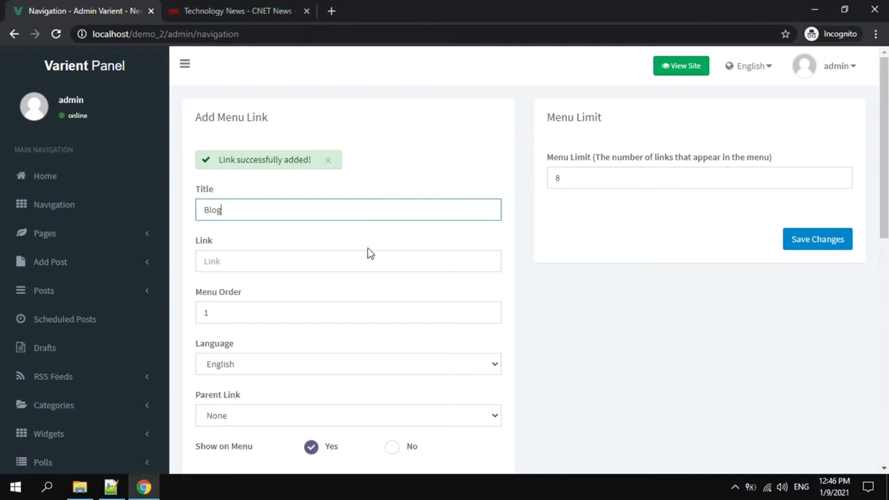
scroll(368, 268, down, 1)
click(367, 201)
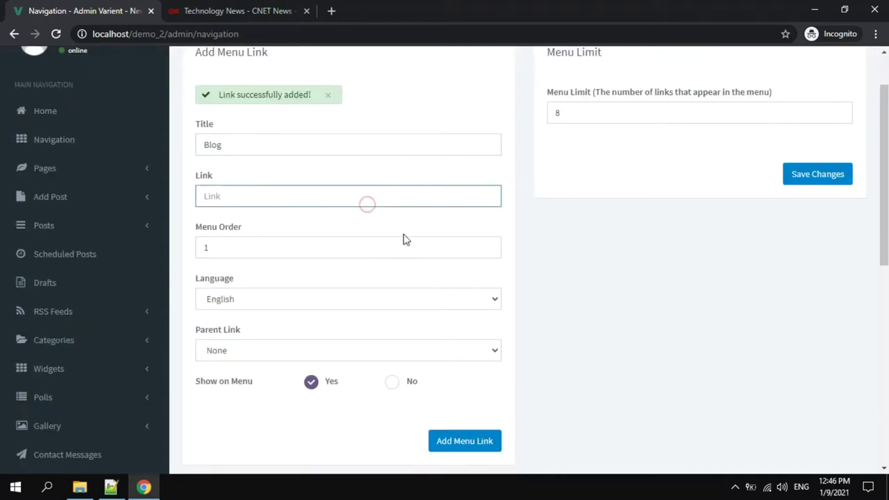
scroll(404, 241, down, 1)
scroll(403, 250, down, 2)
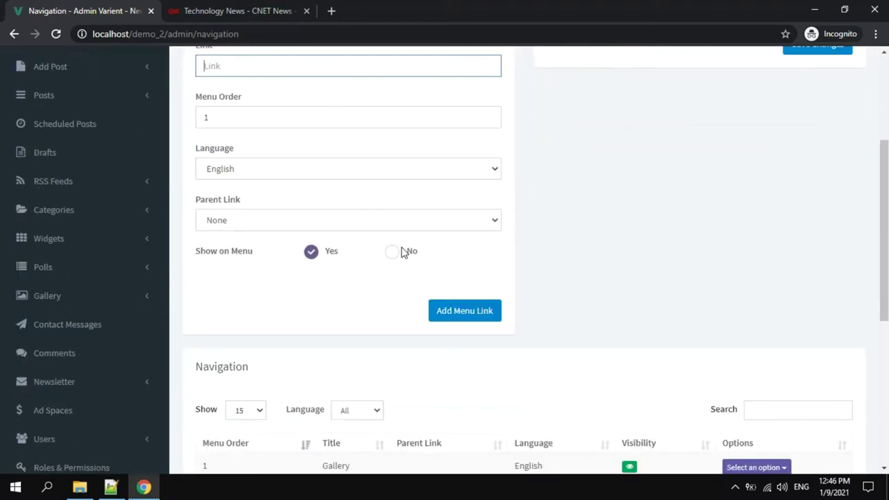
click(459, 249)
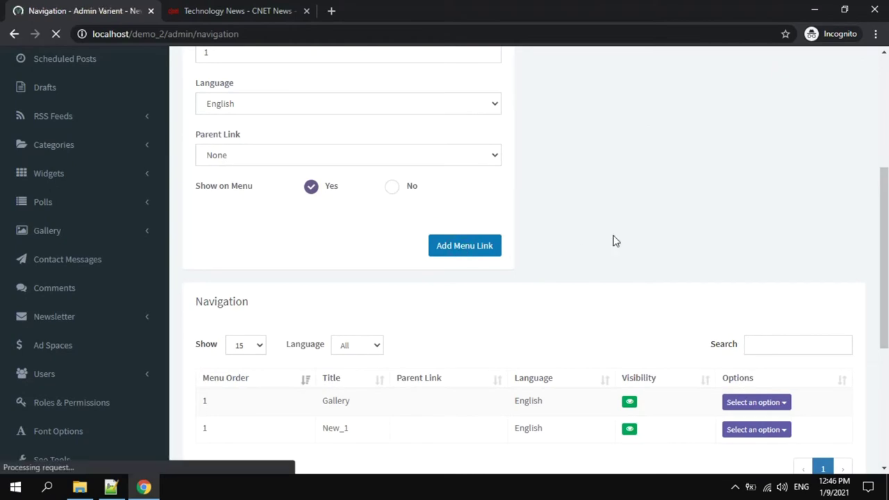
Check the New_1 entry's actions in the navigation table, then expand Pages.
scroll(497, 230, down, 1)
scroll(497, 231, down, 4)
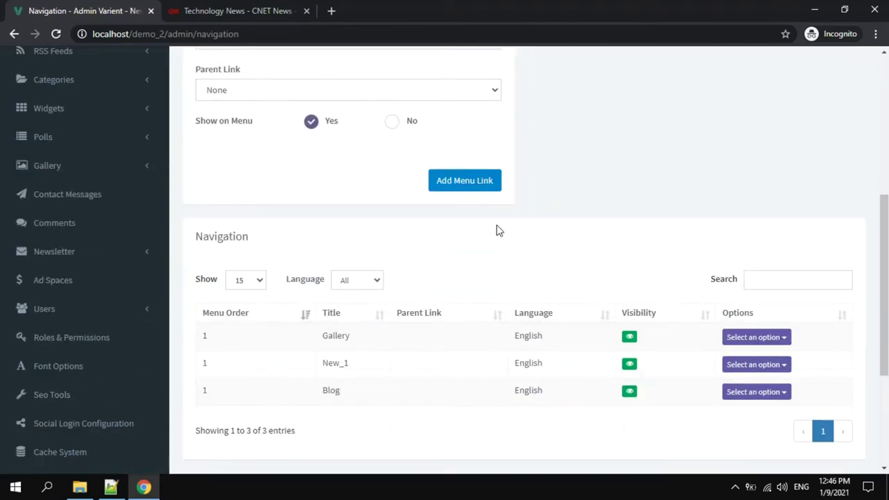
click(754, 364)
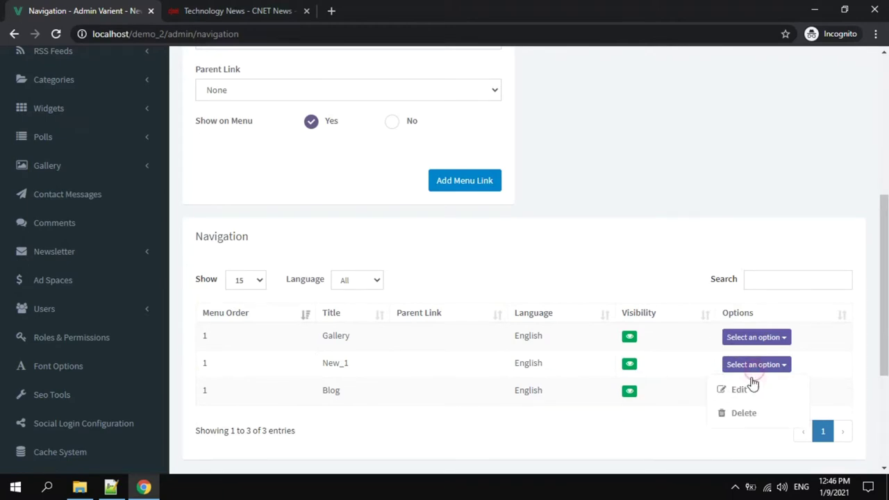
click(685, 218)
scroll(650, 218, up, 3)
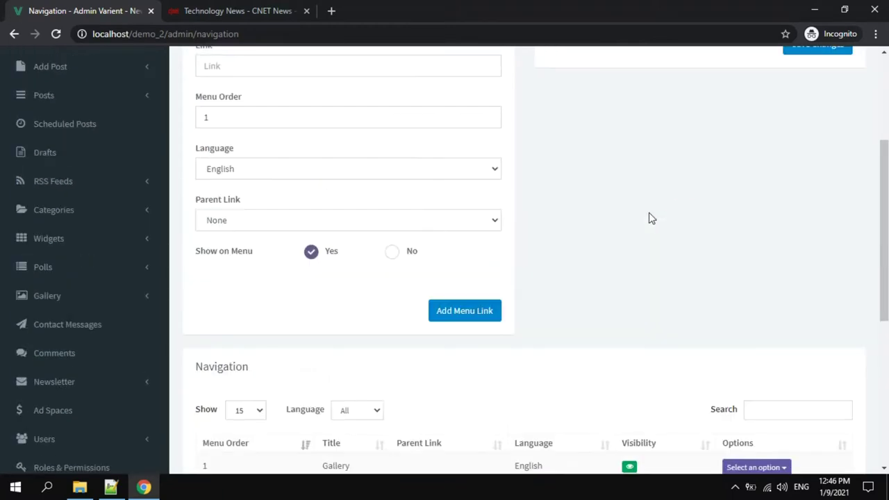
scroll(650, 218, up, 1)
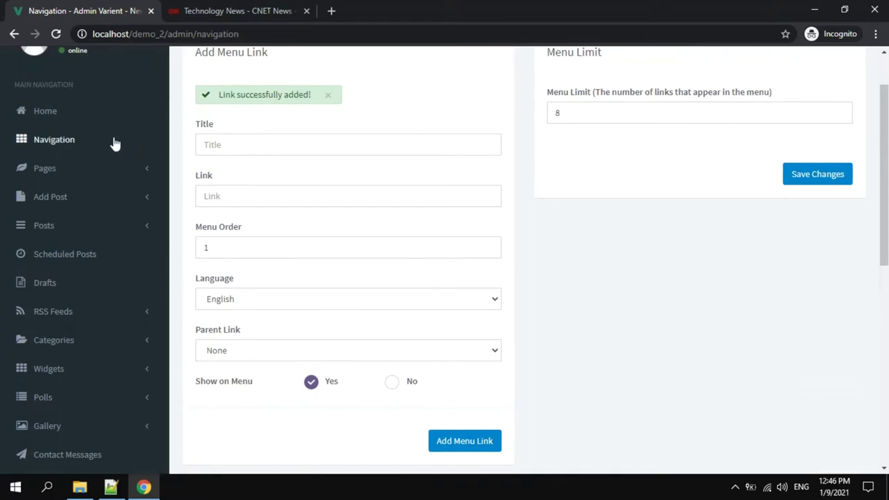
scroll(118, 166, up, 1)
click(88, 238)
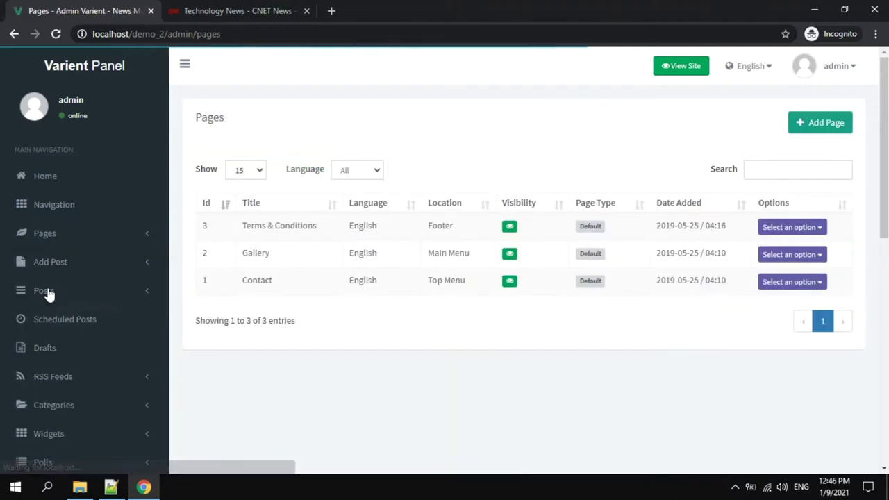
Start a new page titled 'Demo page' with a 'dem…' slug and a description.
drag(314, 226, 247, 227)
click(375, 304)
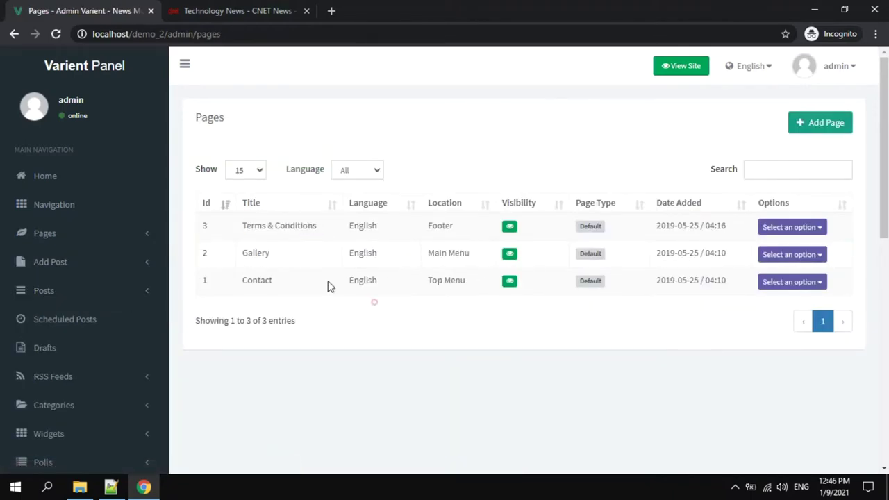
click(104, 235)
click(95, 264)
click(272, 180)
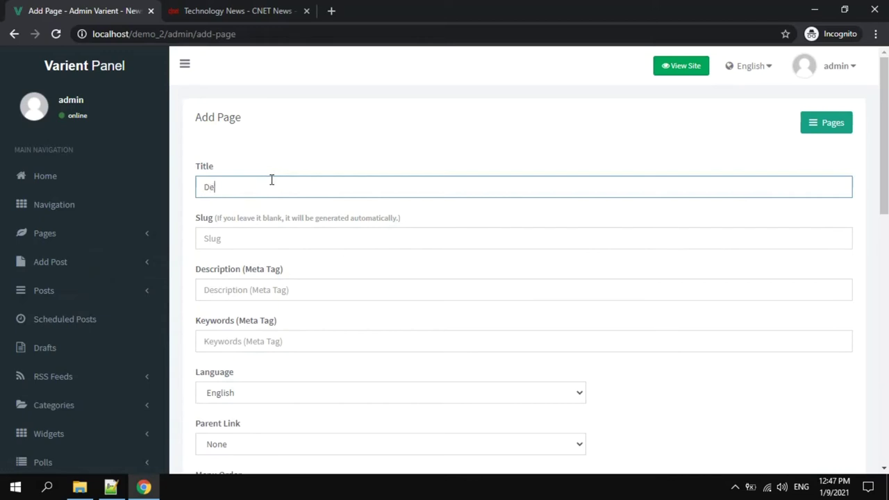
text(Demo page)
key(Tab)
text(dem)
click(258, 289)
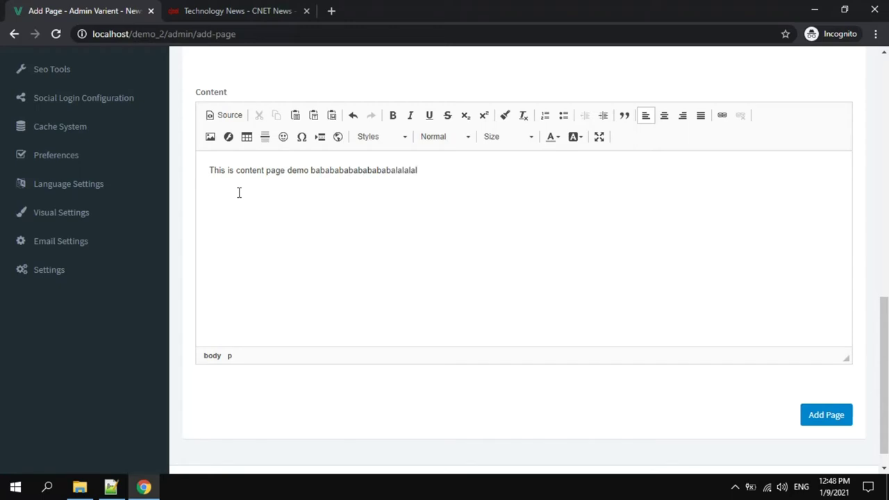
Save the Demo page and confirm the 'Page successfully added!' message.
click(837, 420)
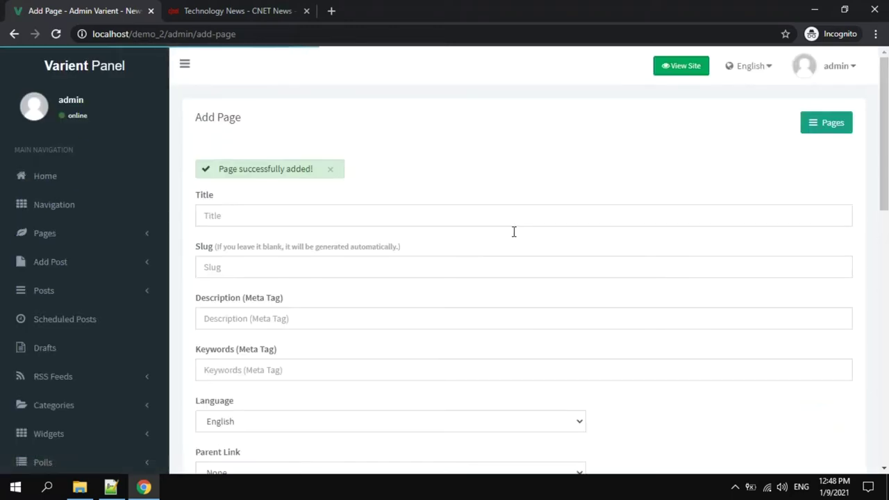
scroll(514, 232, down, 3)
scroll(514, 237, down, 2)
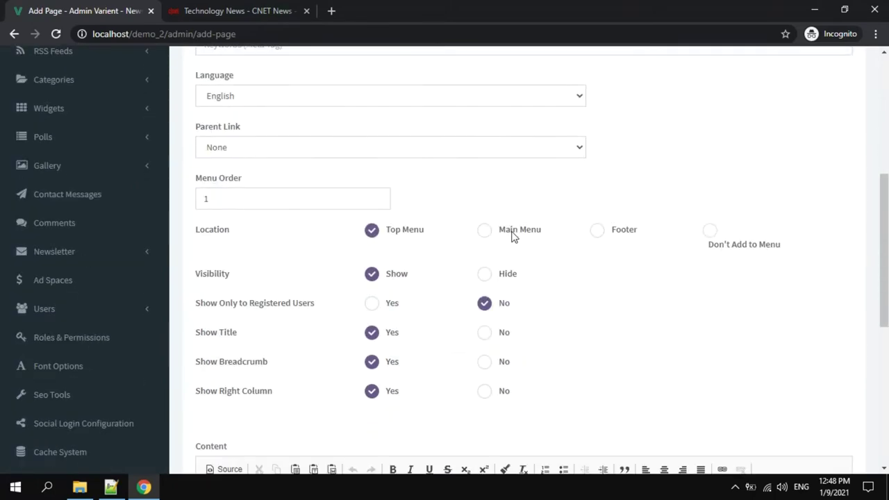
scroll(513, 236, down, 3)
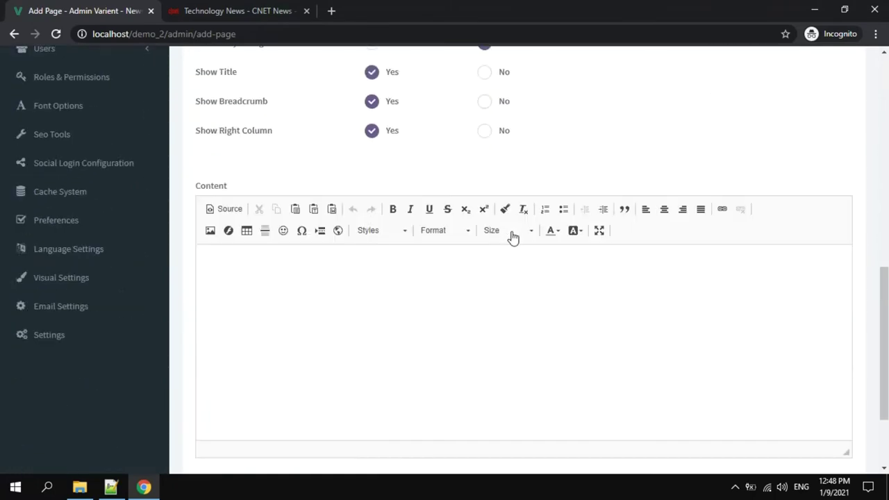
scroll(513, 238, up, 7)
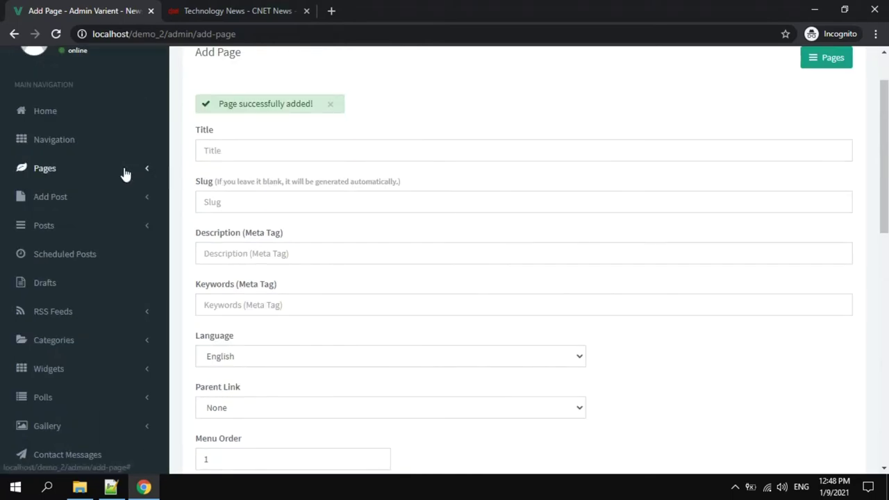
click(124, 206)
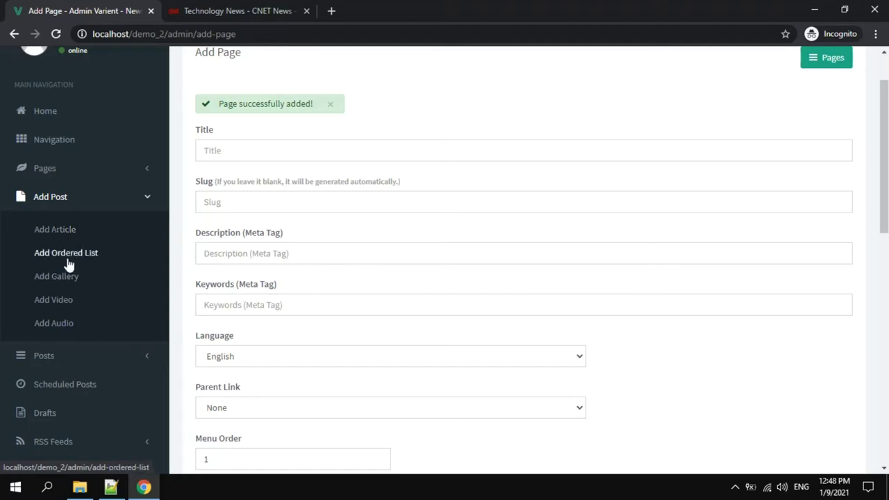
Scroll through the blank Add Article form and check its category and subcategory dropdowns.
click(66, 236)
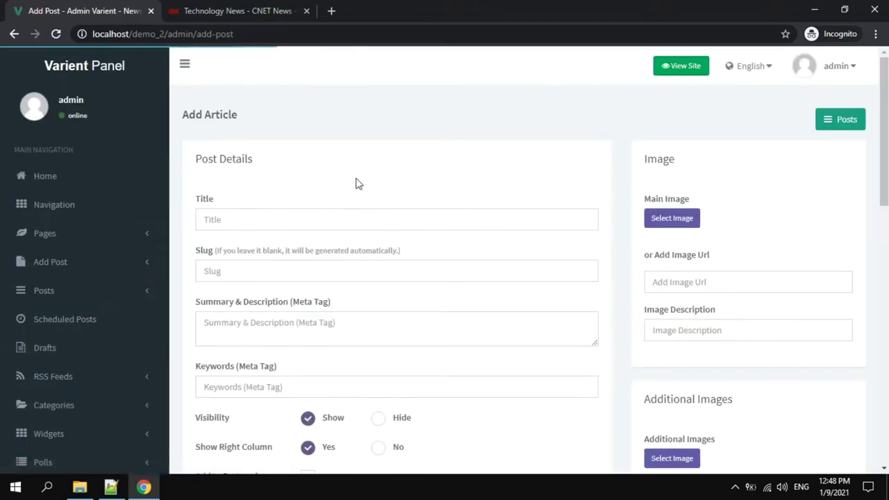
scroll(324, 193, down, 1)
scroll(325, 193, down, 5)
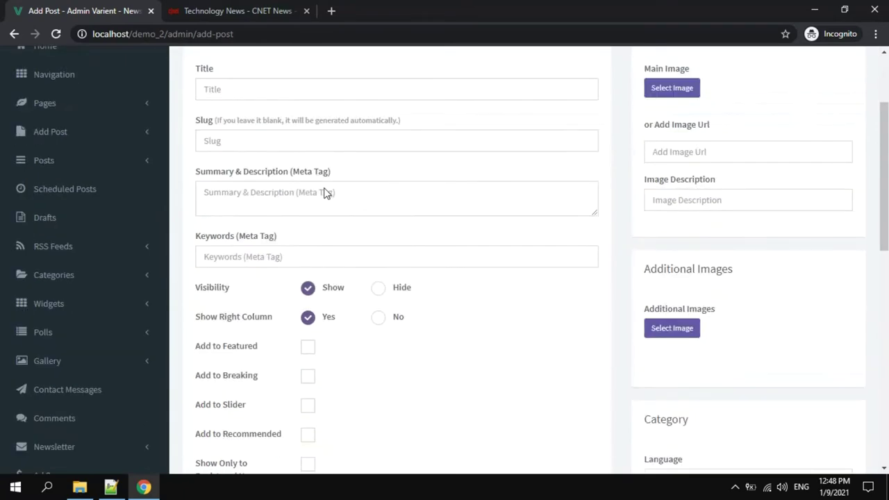
scroll(324, 189, down, 1)
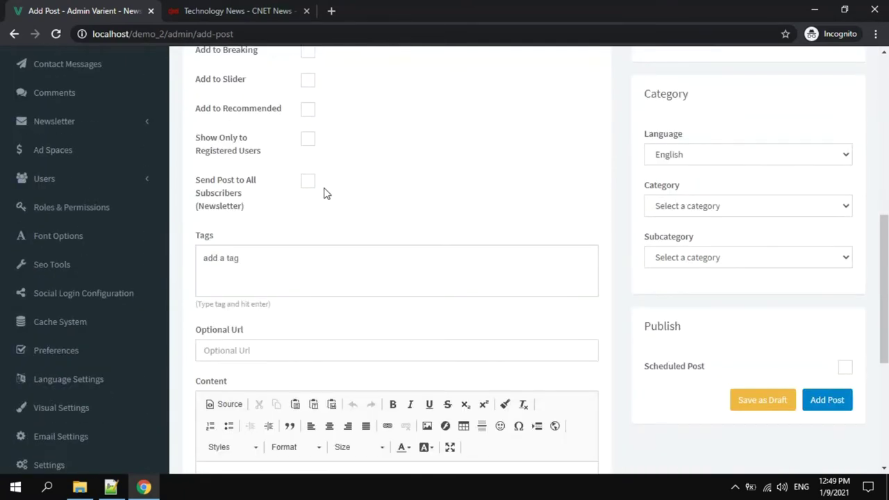
scroll(325, 192, up, 2)
scroll(399, 191, down, 1)
click(736, 272)
click(736, 271)
click(724, 313)
click(724, 313)
scroll(723, 254, up, 3)
scroll(724, 254, up, 3)
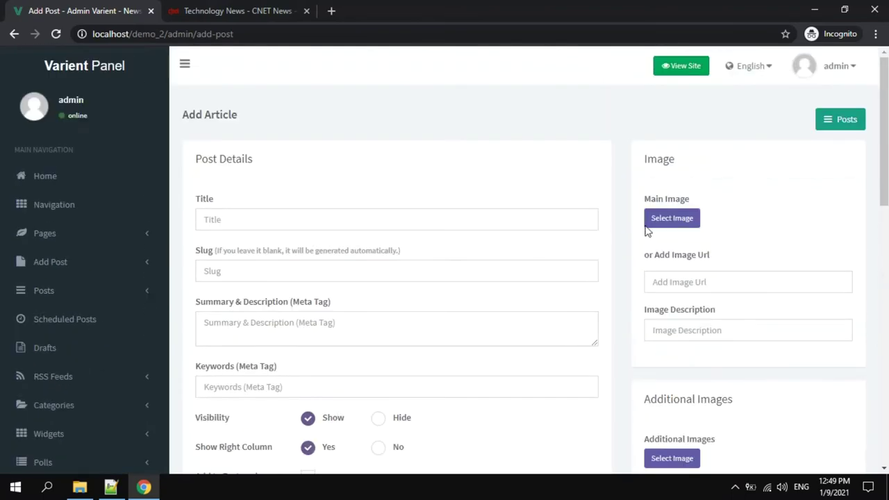
Go through the sidebar to the Categories management page.
click(120, 292)
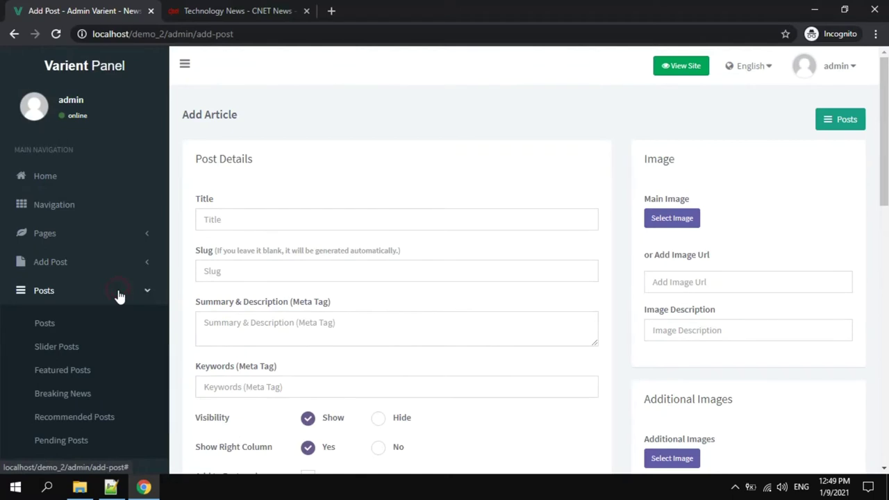
scroll(120, 295, down, 1)
click(98, 198)
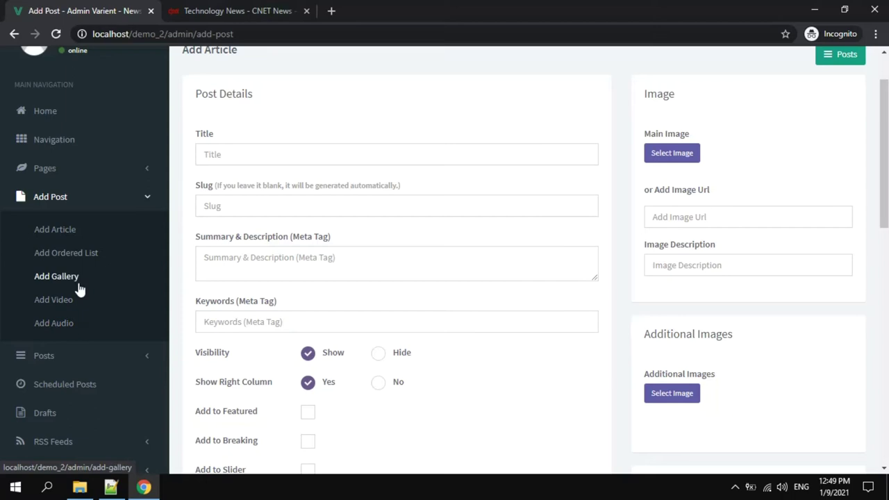
scroll(80, 288, down, 3)
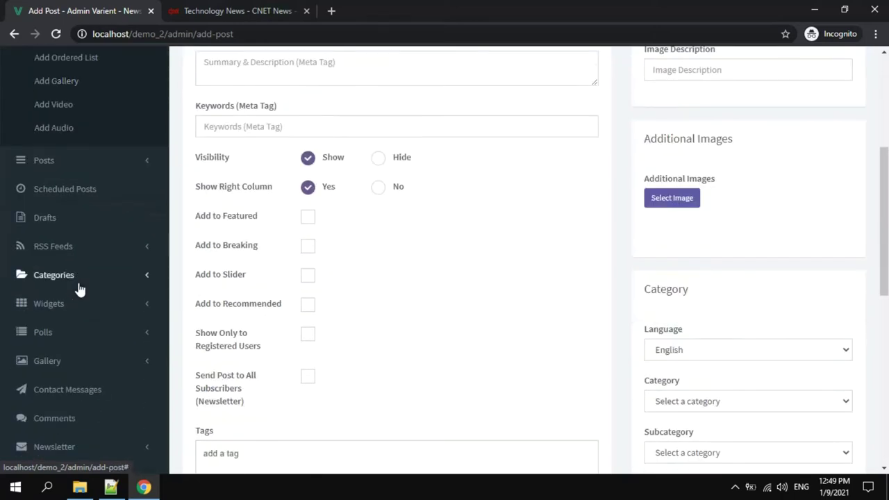
click(80, 287)
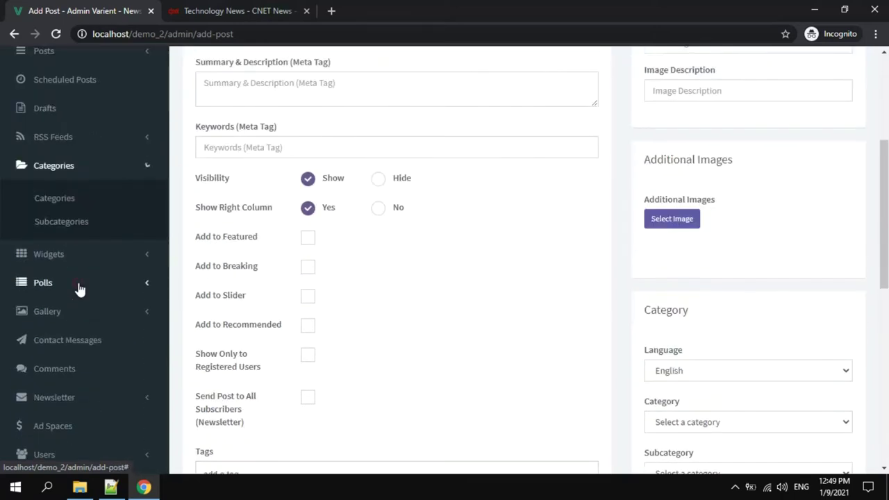
click(56, 199)
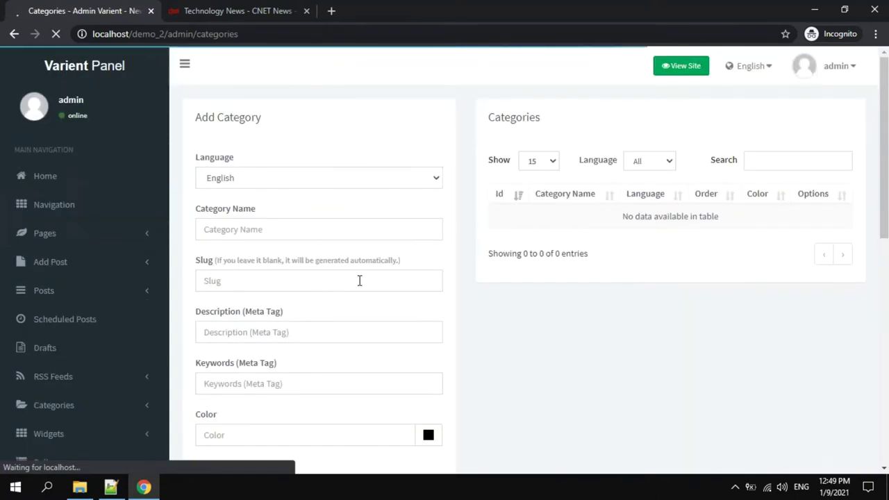
Enter News as the category name, with 'news' slug, description and keywords.
click(735, 487)
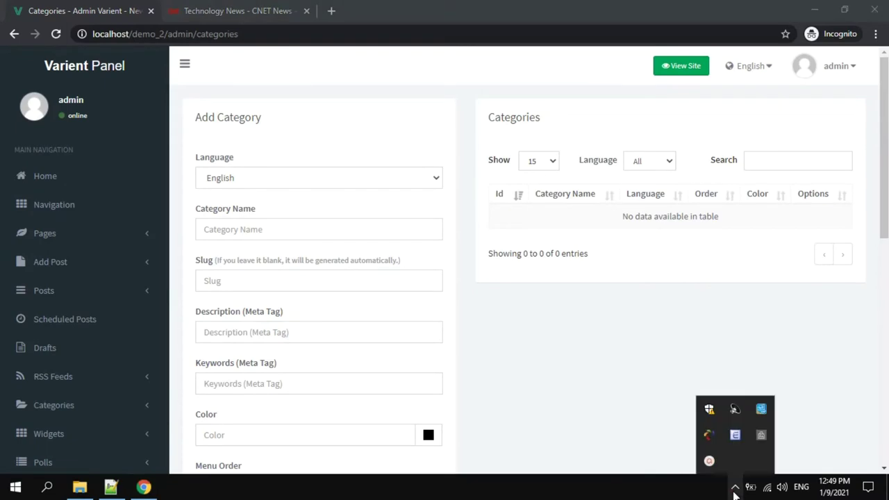
click(710, 459)
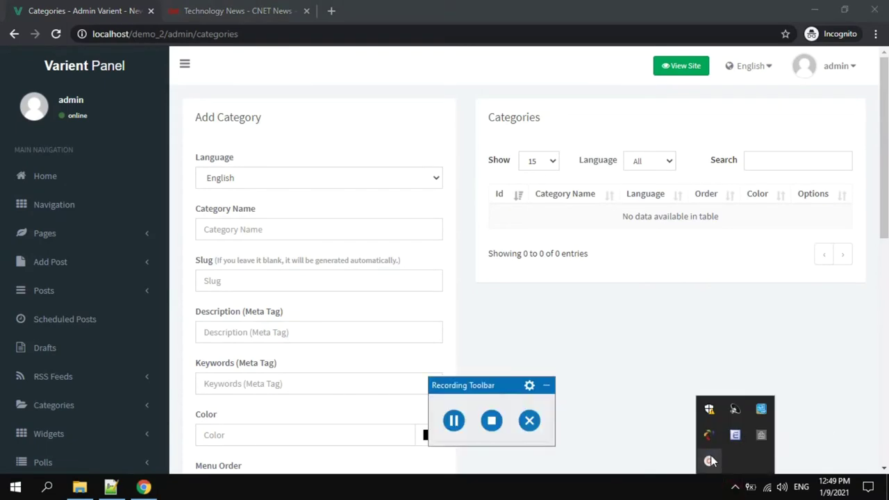
click(458, 427)
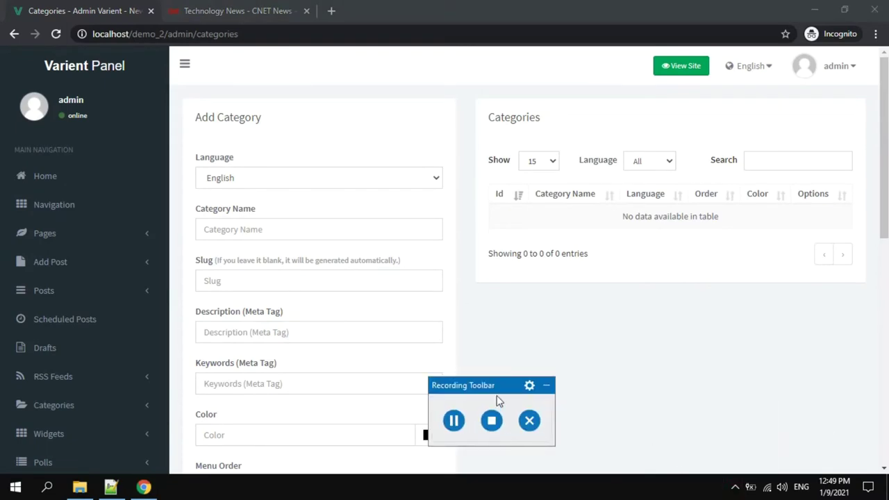
click(546, 387)
click(330, 233)
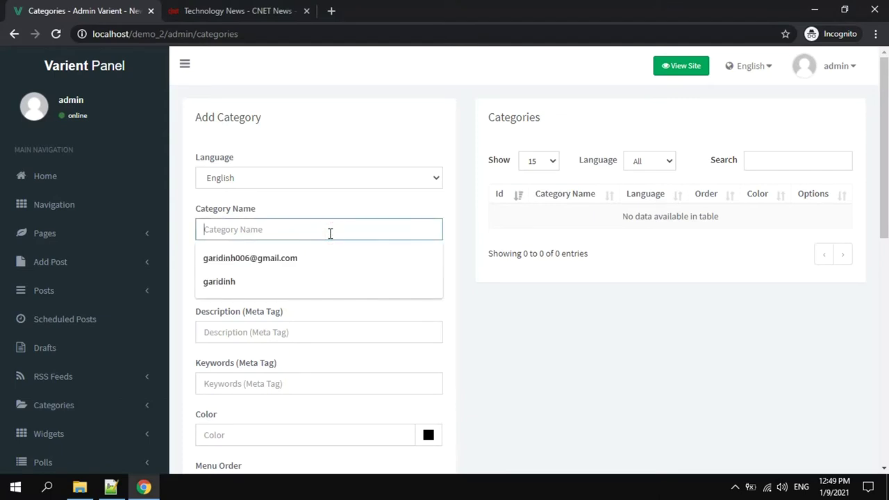
text(News)
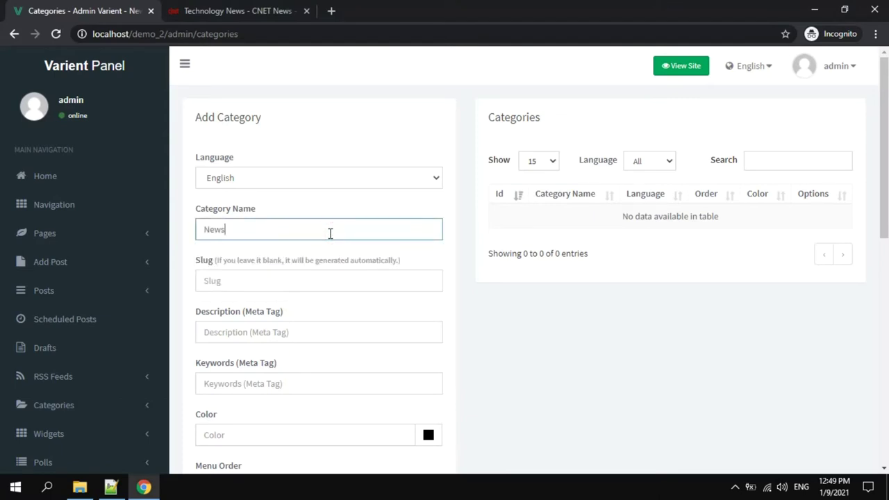
click(307, 284)
text(news)
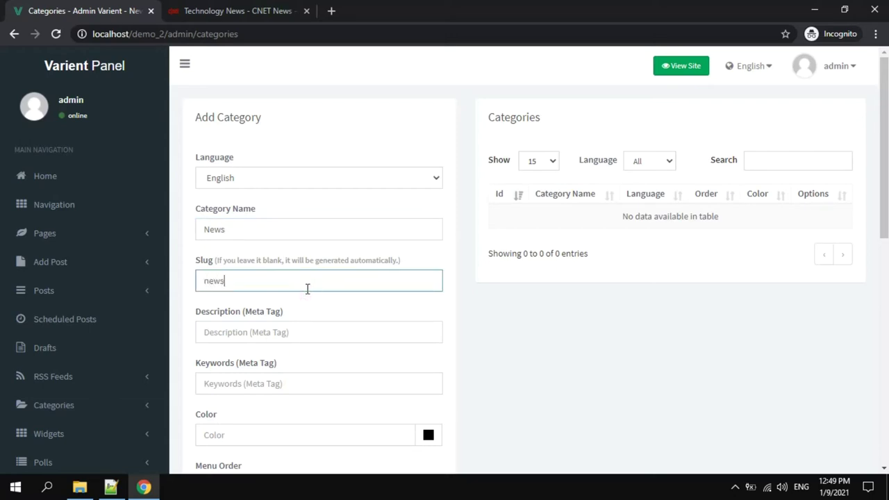
click(291, 339)
text(news)
scroll(291, 339, down, 1)
click(285, 314)
text(ne)
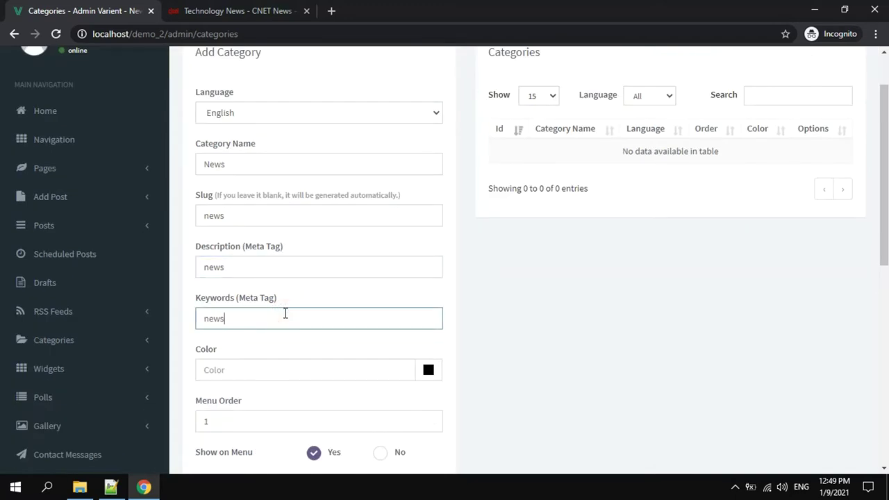
Set the category colour to the blue shade #1f42c1.
click(427, 370)
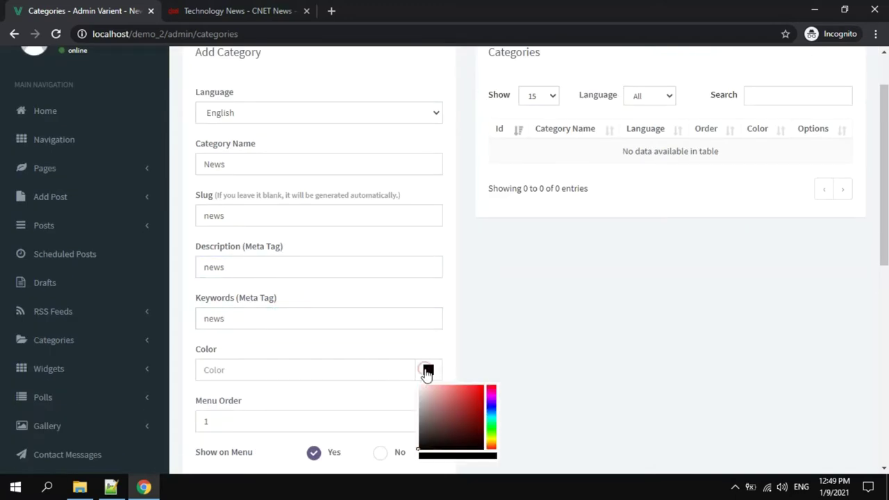
click(492, 409)
click(473, 401)
scroll(491, 333, down, 3)
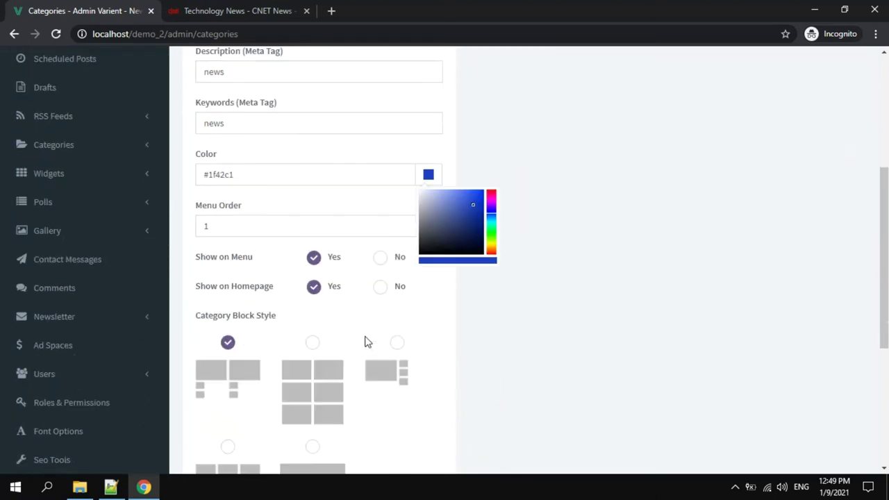
scroll(349, 306, down, 1)
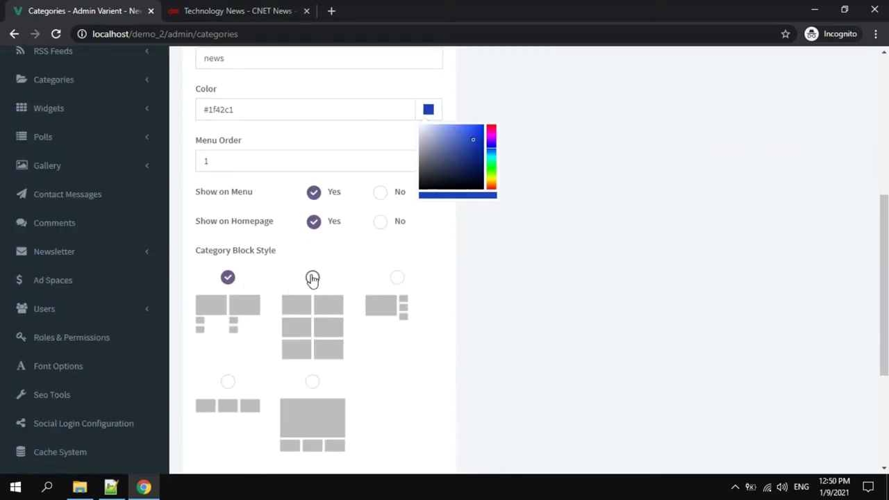
scroll(229, 282, down, 2)
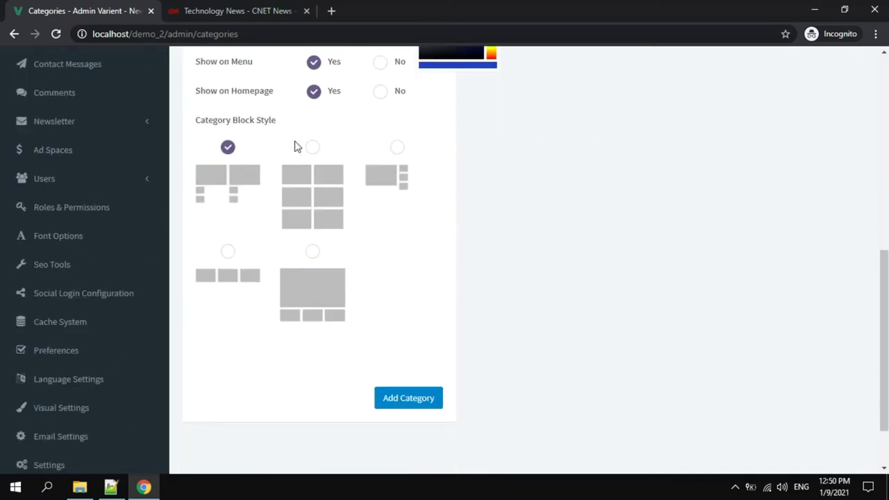
Keep the first category block layout and save the News category.
click(312, 149)
click(396, 147)
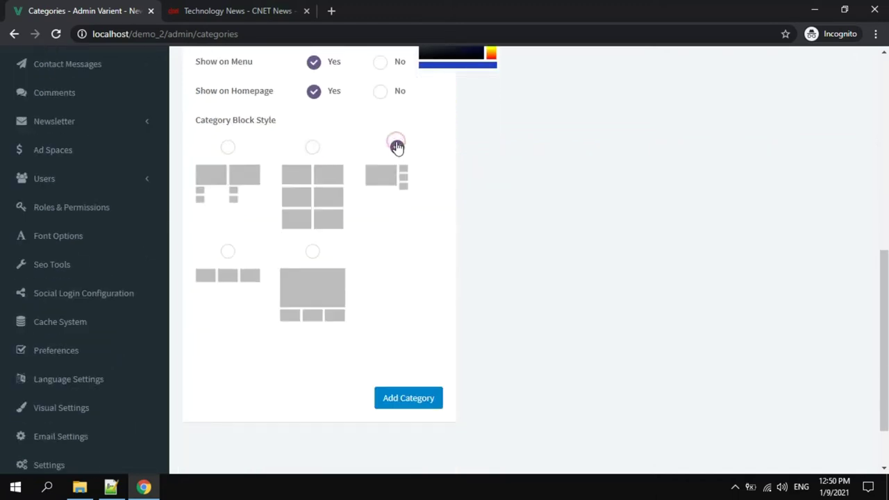
click(228, 147)
scroll(661, 264, up, 2)
scroll(662, 264, up, 4)
scroll(664, 262, up, 1)
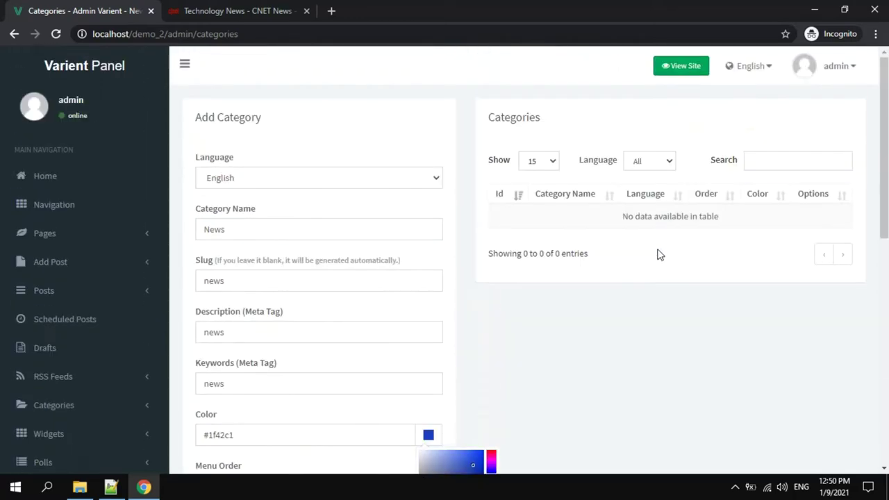
scroll(659, 254, down, 8)
click(420, 334)
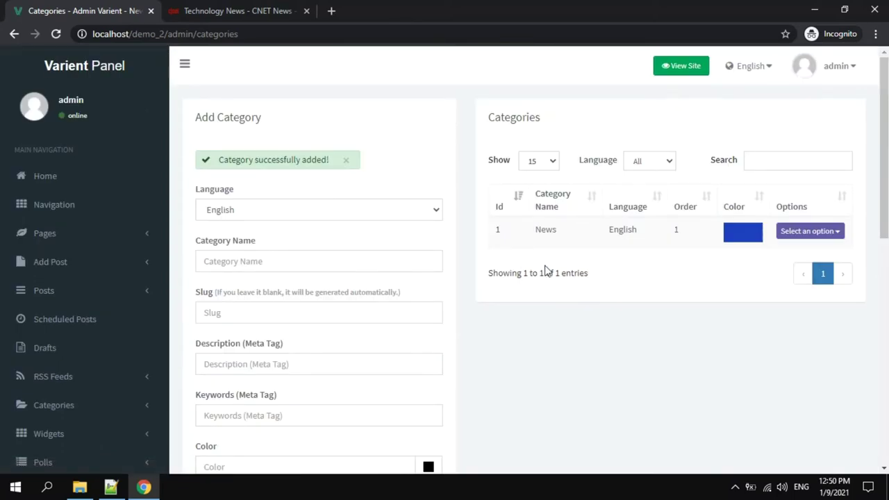
click(88, 262)
Open Add Article, then copy the Samsung Galaxy S20 headline from the CNET article.
click(74, 293)
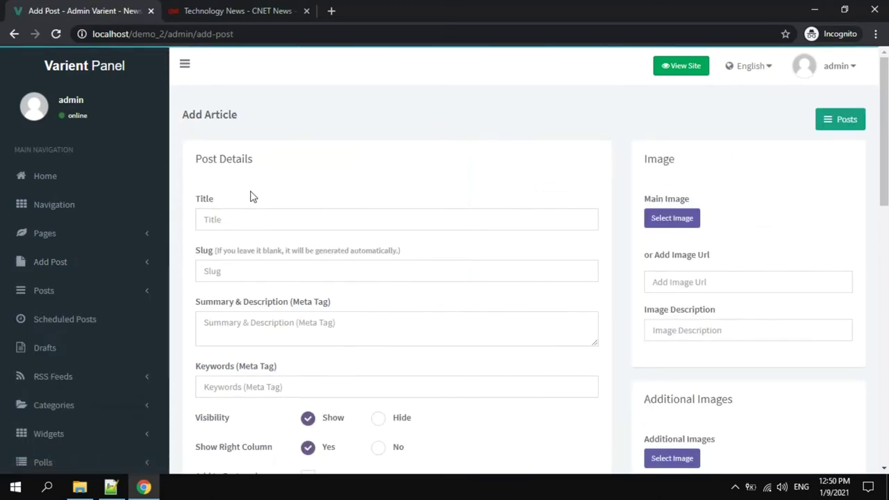
click(200, 10)
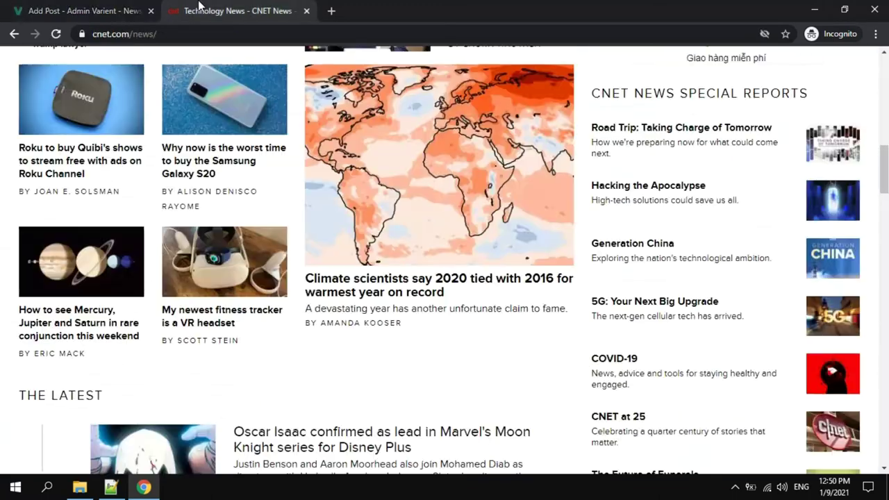
click(254, 173)
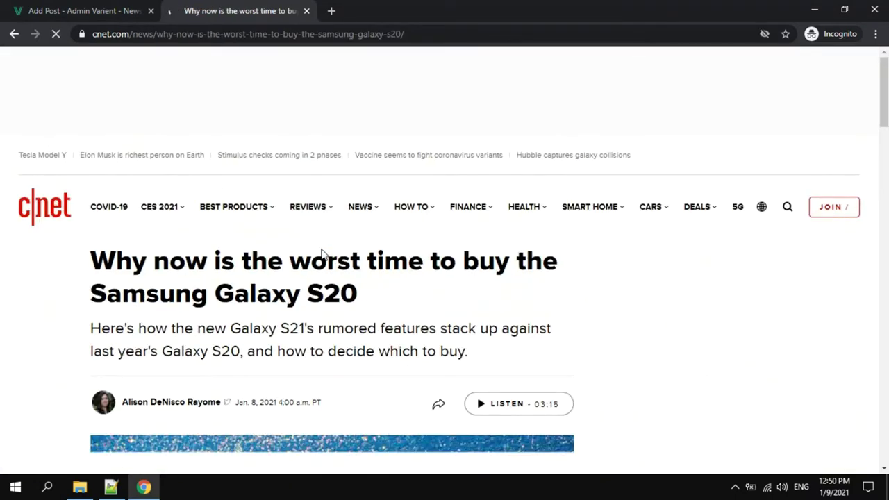
drag(370, 295, 101, 276)
click(92, 12)
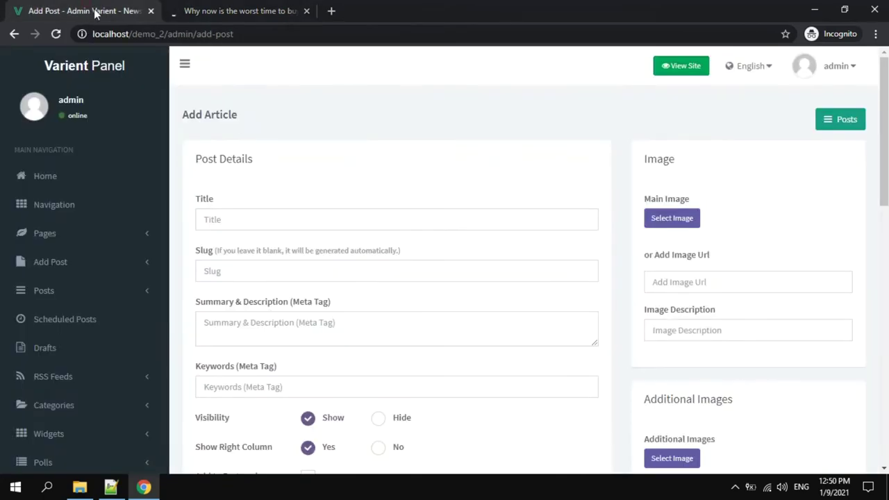
Paste the copied headline as the article title and enter slug 'sam-sung'.
click(279, 222)
text(Why now is the worst time to buy the Samsung Galaxy S20)
click(276, 271)
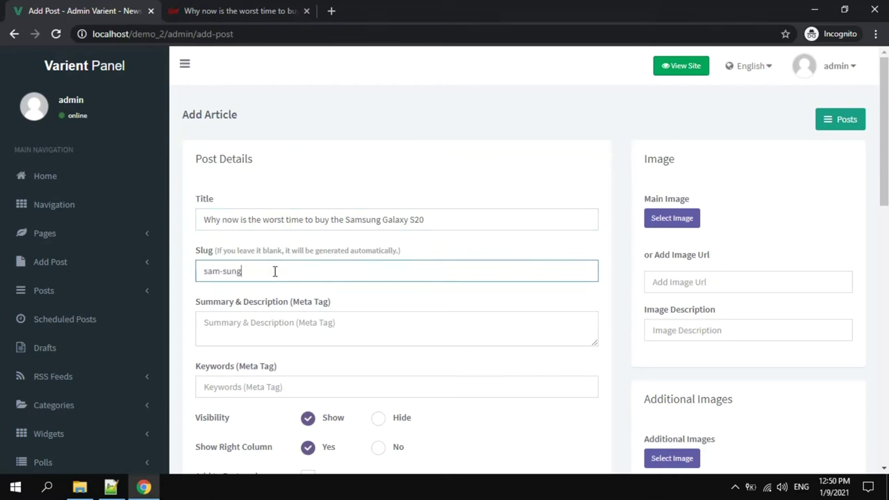
text(sam-sung)
Copy the CNET article's summary paragraph into the article's summary field.
click(276, 318)
click(256, 10)
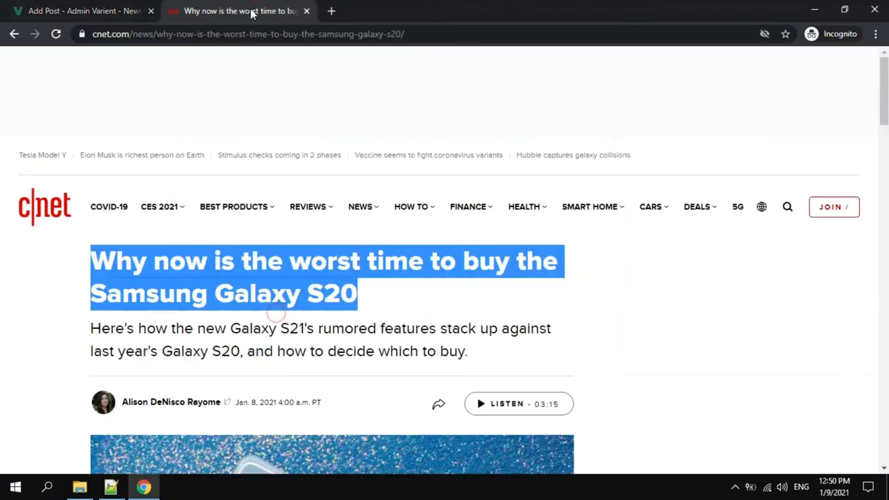
mouse_move(485, 286)
mouse_down()
mouse_move(89, 267)
mouse_move(484, 301)
mouse_up()
key(ctrl+c)
click(306, 292)
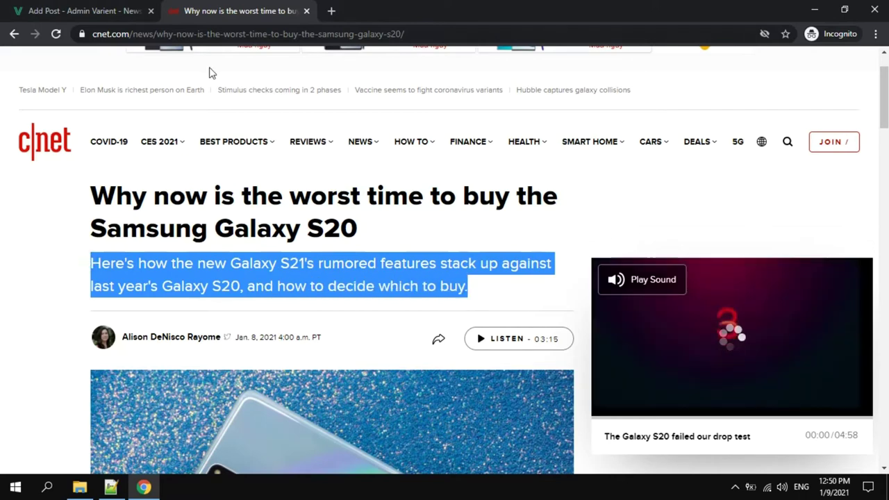
click(84, 10)
key(ctrl+v)
scroll(298, 314, down, 1)
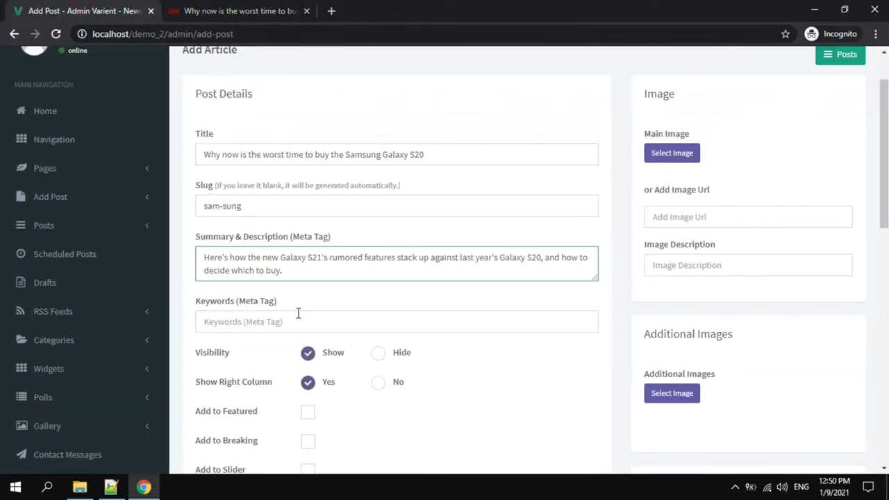
Copy 'Samsung Galaxy S20' from the title into the Keywords field.
click(263, 209)
mouse_move(347, 157)
mouse_down()
mouse_move(432, 159)
mouse_move(345, 155)
mouse_up()
key(ctrl+c)
click(294, 312)
key(ctrl+v)
Tick Add to Featured, Add to Slider and Add to Recommended.
scroll(352, 250, down, 2)
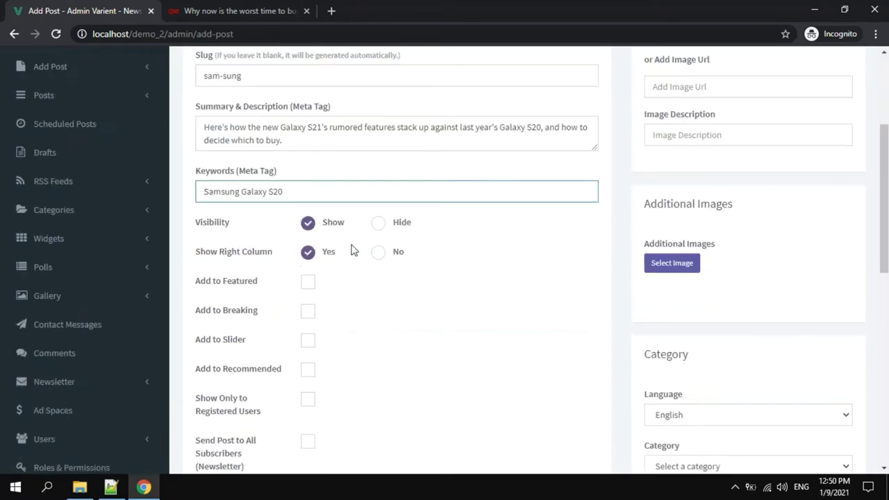
click(306, 286)
click(308, 340)
scroll(375, 298, down, 2)
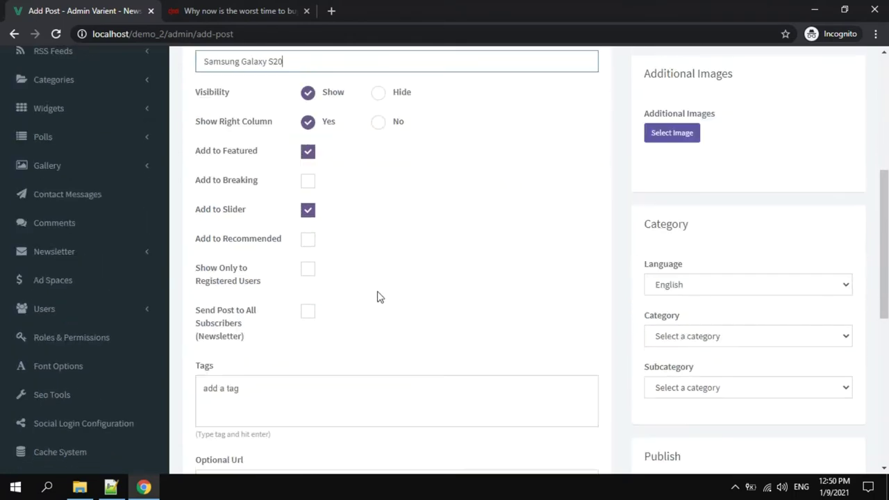
click(308, 239)
scroll(387, 259, down, 1)
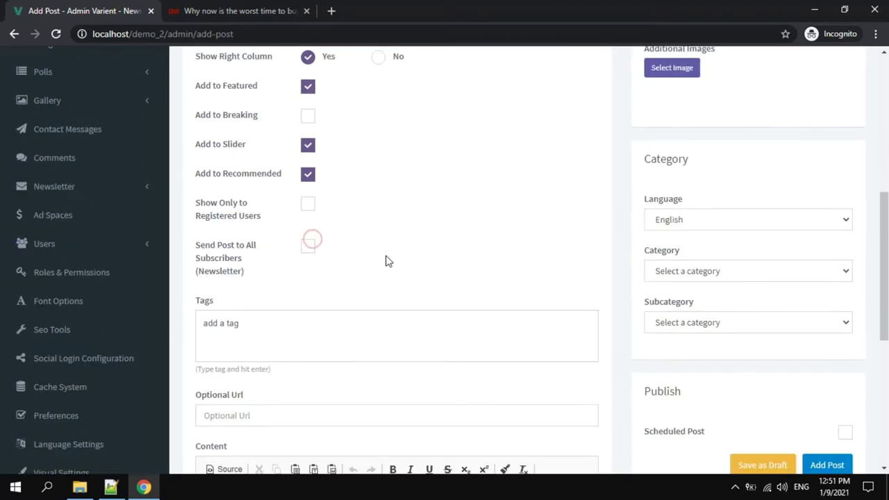
scroll(340, 267, down, 1)
click(335, 267)
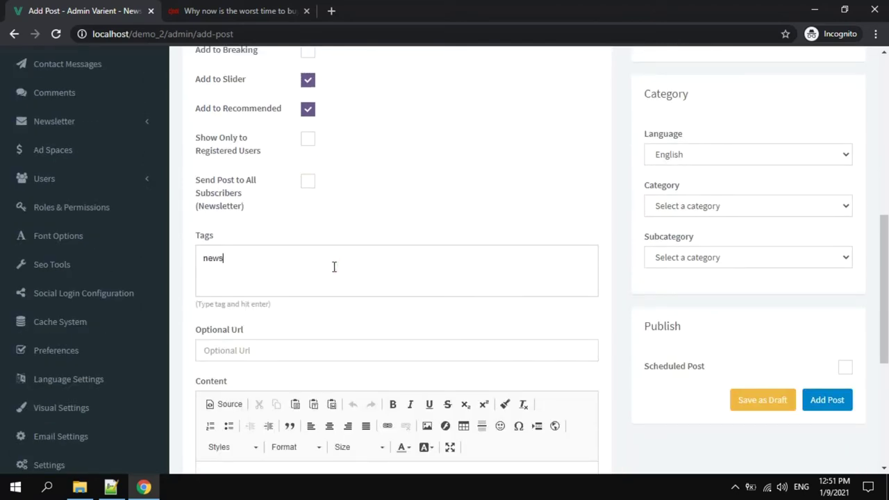
Tag the article news and sam-sung and set its optional URL to post-1.
text(news)
key(Return)
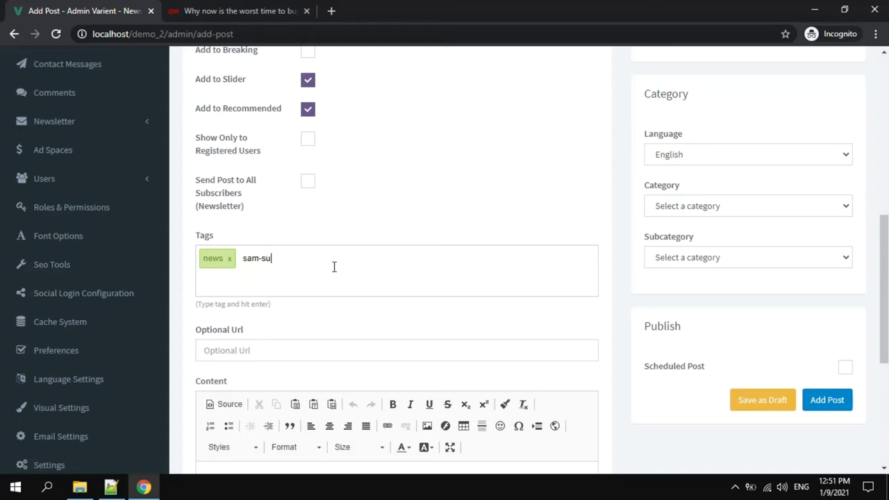
text(sam-sung)
key(Return)
click(303, 349)
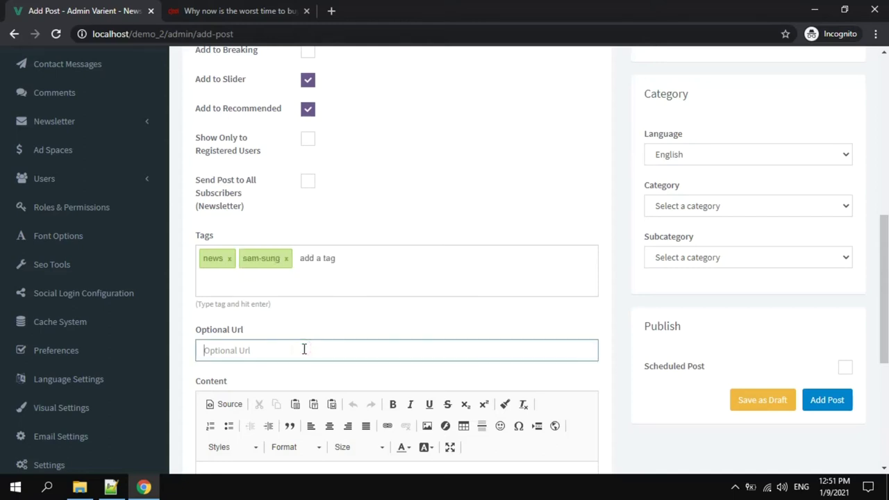
text(post-1)
Copy the CNET article's first paragraph into the post's Content editor.
scroll(303, 349, down, 2)
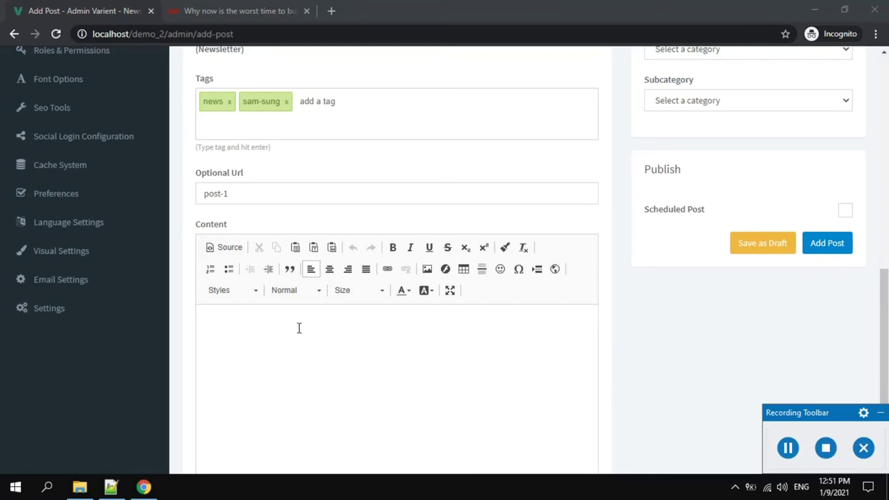
click(299, 328)
scroll(302, 323, up, 1)
scroll(313, 312, down, 1)
click(880, 412)
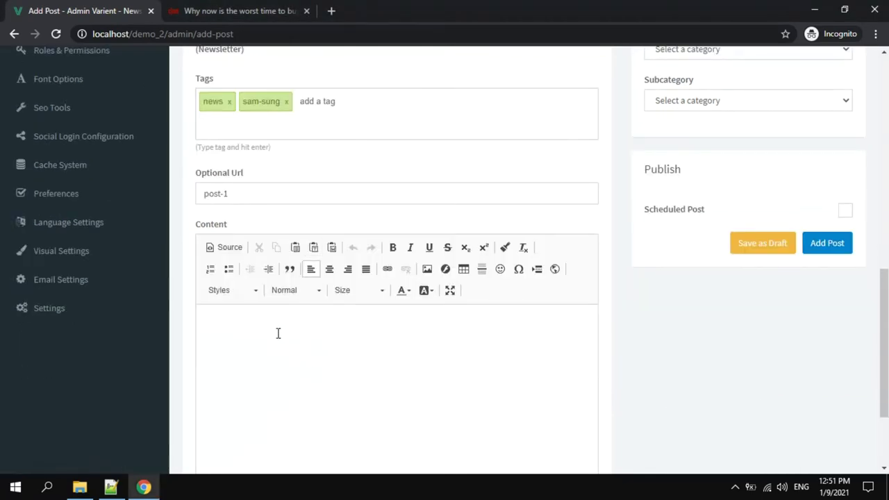
key(ctrl+Tab)
scroll(149, 276, down, 7)
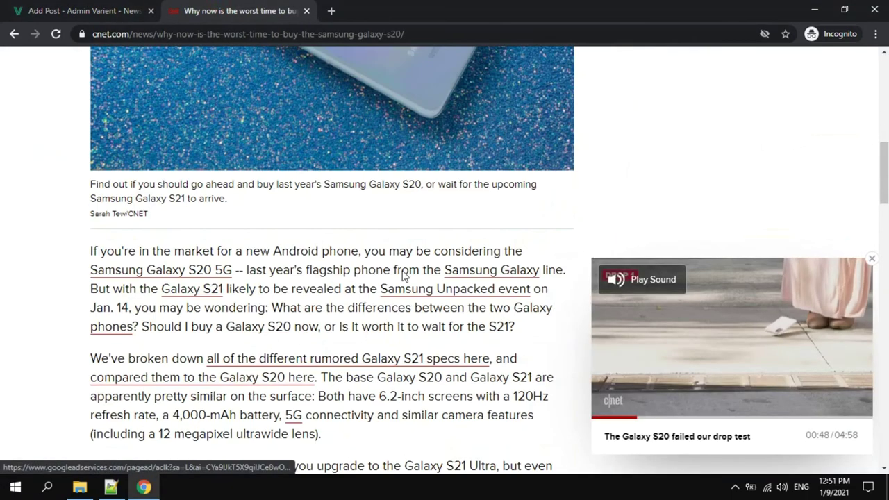
drag(89, 250, 528, 324)
key(ctrl+c)
key(ctrl+Tab)
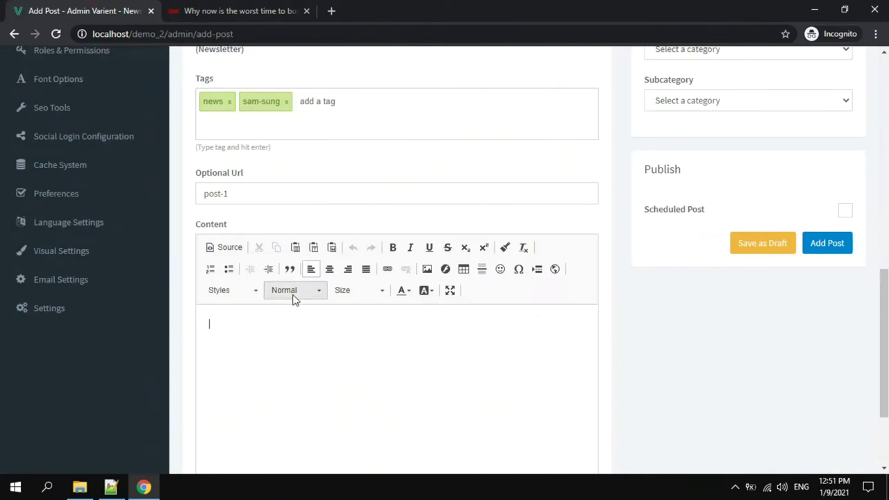
key(ctrl+v)
key(Return)
scroll(282, 337, down, 1)
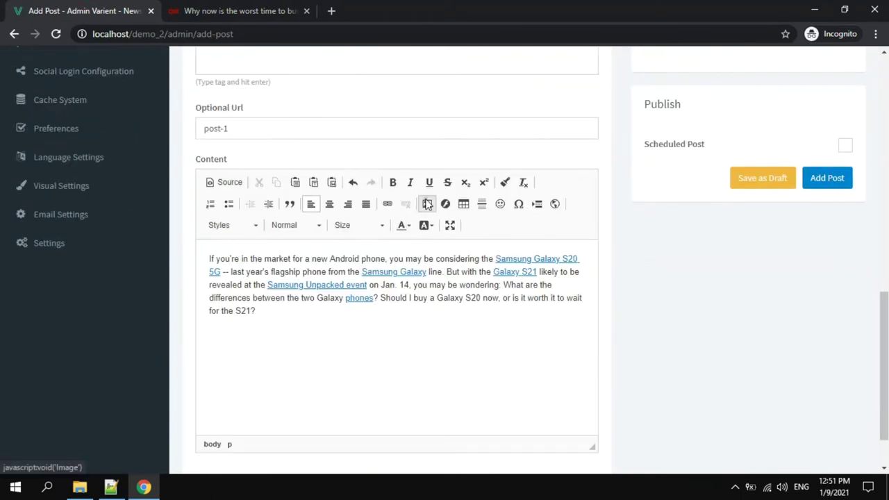
Insert the blue tech image from the server into the content after the paragraph.
click(427, 204)
click(536, 164)
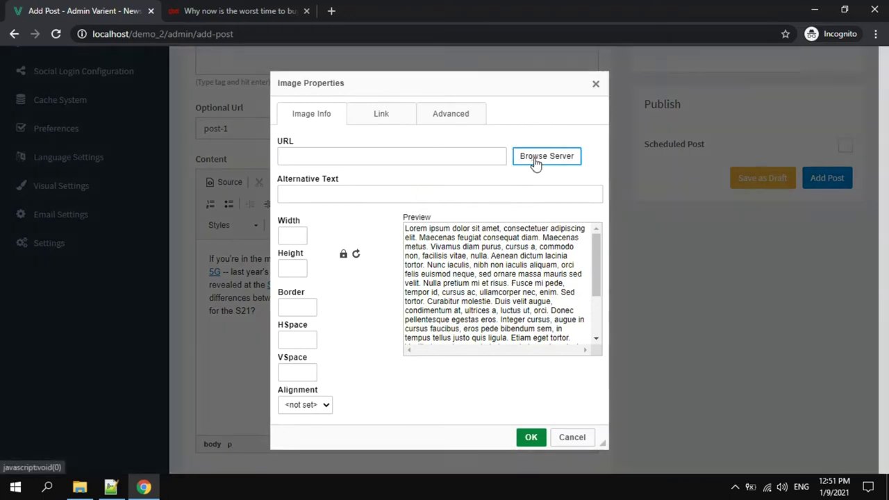
click(326, 170)
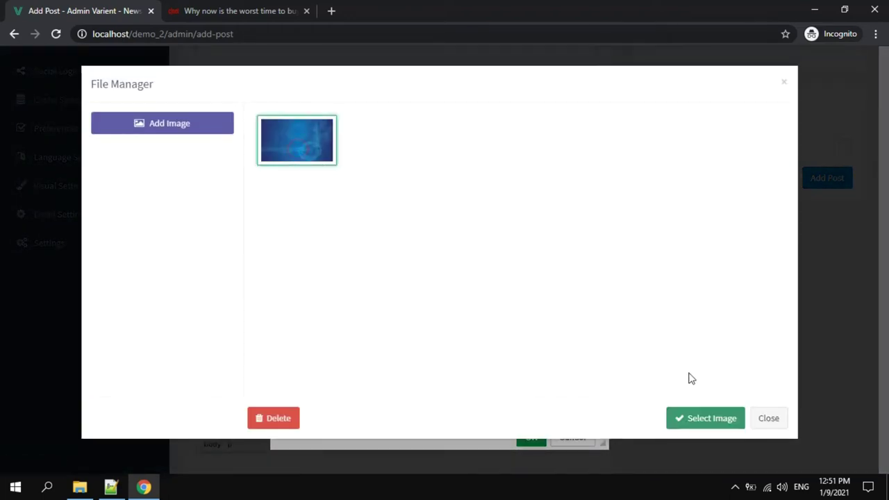
click(691, 418)
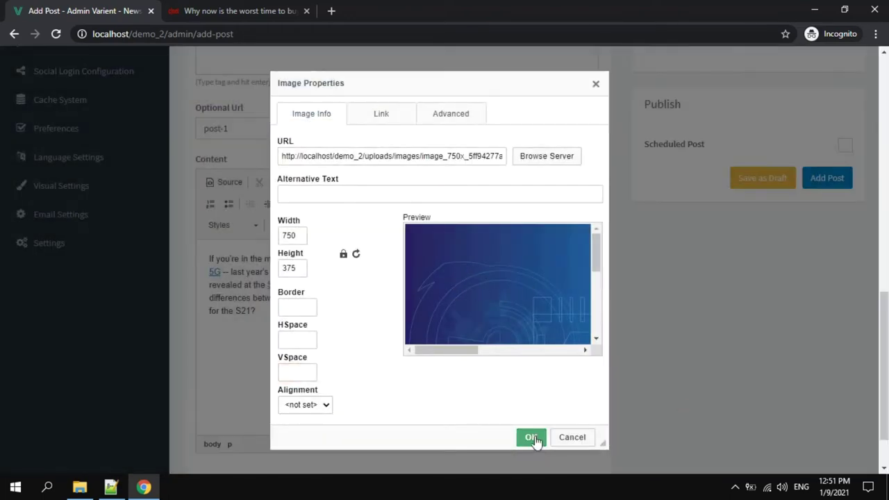
click(530, 437)
Set the blue tech image as the article's main image.
scroll(386, 250, up, 3)
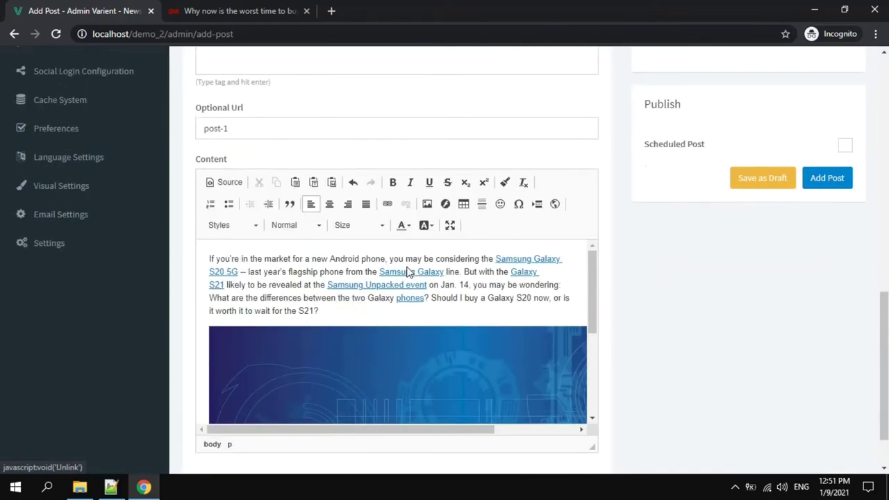
scroll(592, 278, down, 5)
scroll(799, 266, up, 2)
scroll(839, 266, up, 5)
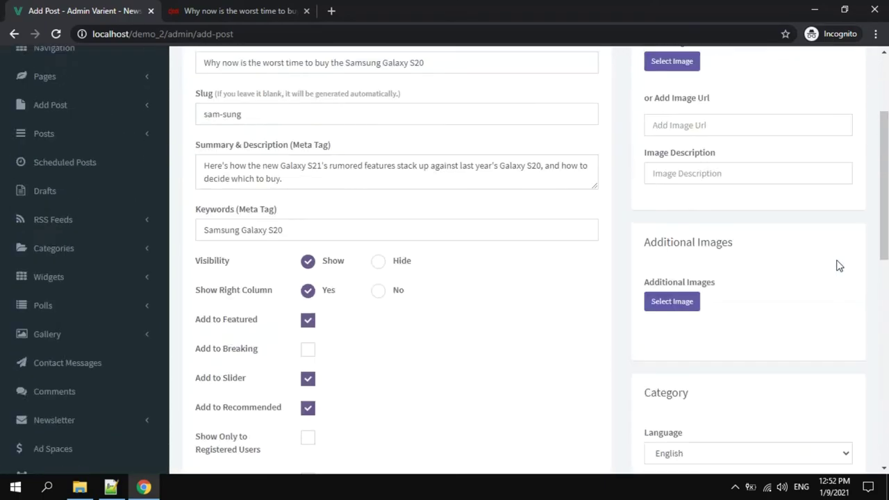
scroll(825, 258, up, 2)
click(688, 195)
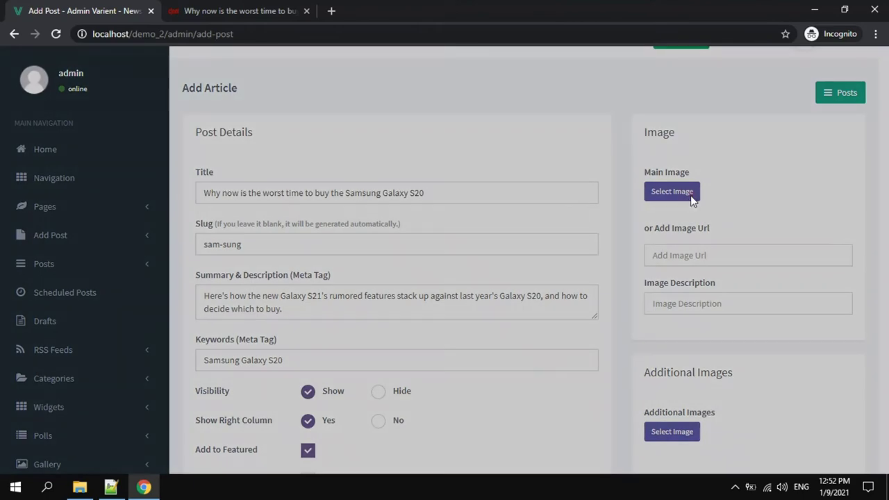
click(329, 148)
click(712, 420)
File the article under the News category and publish it with Add Post.
scroll(854, 264, down, 3)
scroll(856, 257, down, 2)
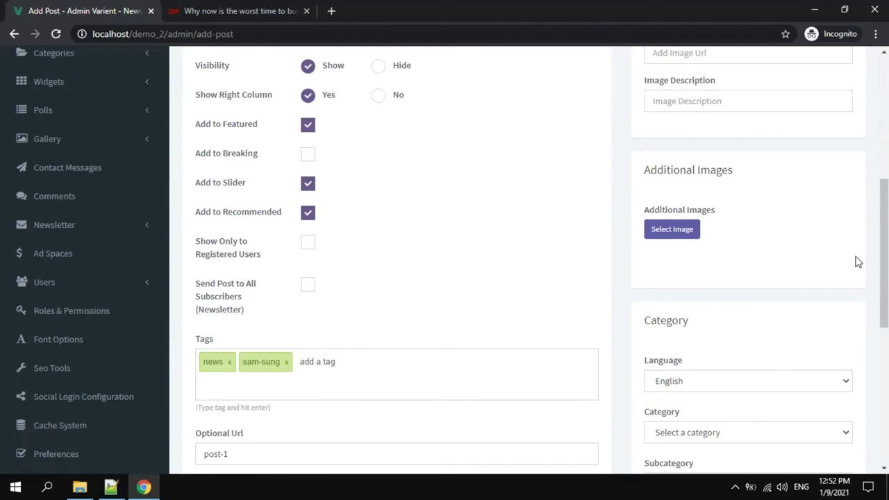
scroll(858, 264, down, 2)
click(787, 302)
click(716, 331)
scroll(712, 327, down, 1)
scroll(712, 326, down, 1)
drag(720, 334, 650, 340)
click(709, 333)
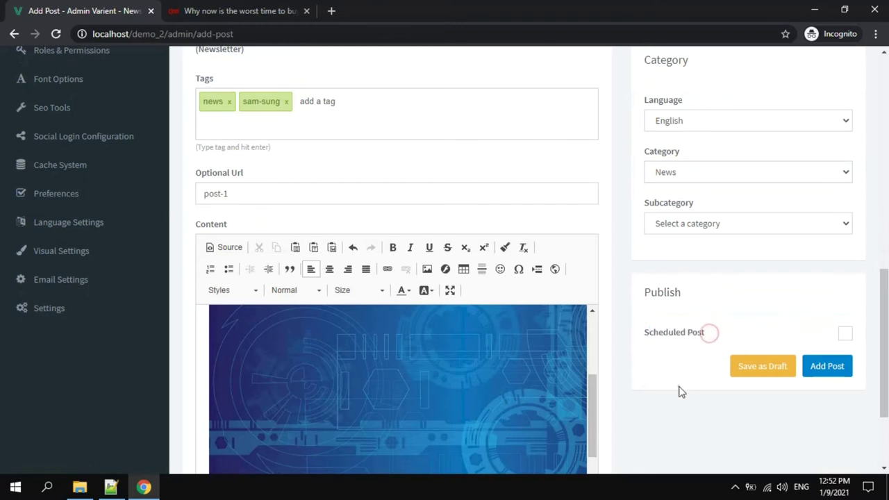
click(837, 361)
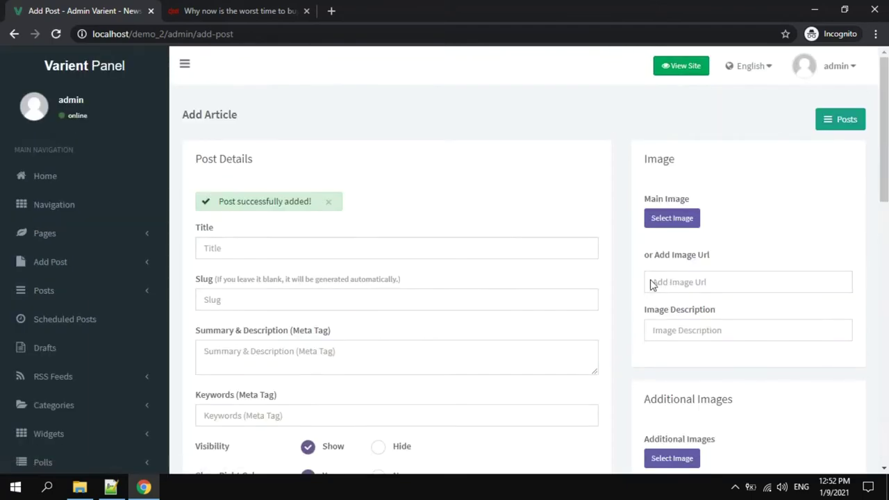
Look through the Scheduled Posts page.
scroll(651, 285, down, 2)
scroll(436, 278, down, 3)
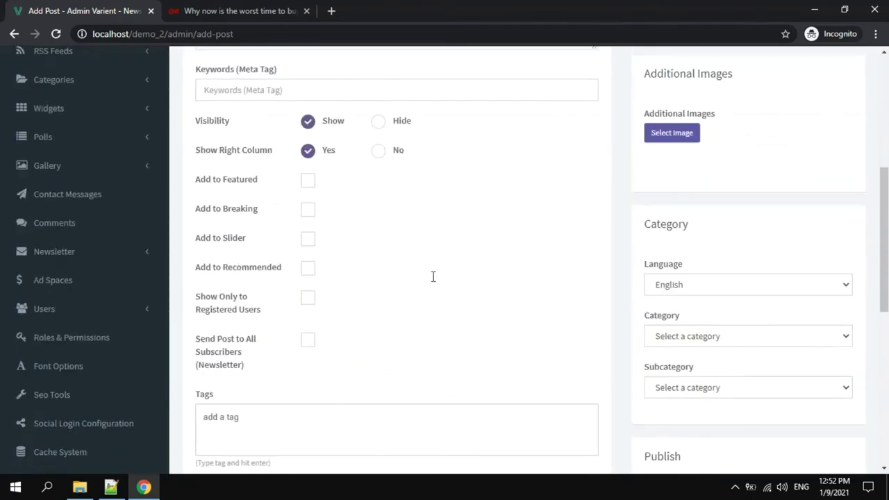
scroll(132, 186, up, 1)
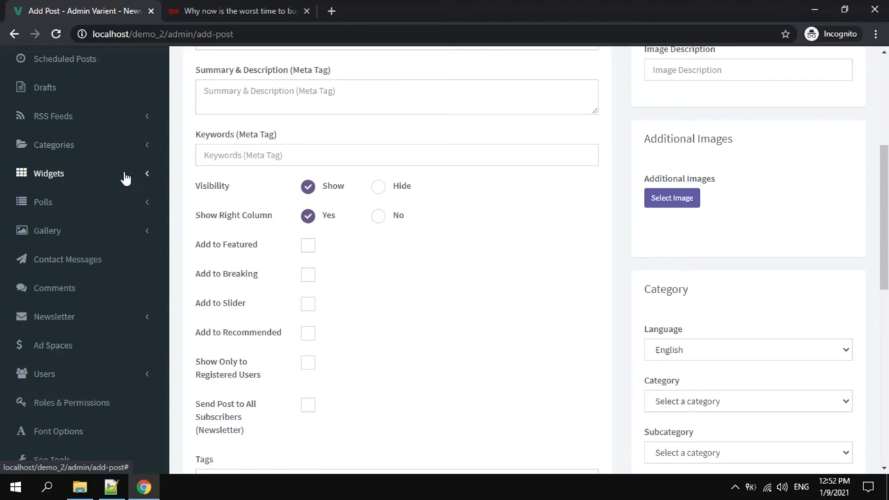
scroll(125, 180, up, 1)
click(78, 128)
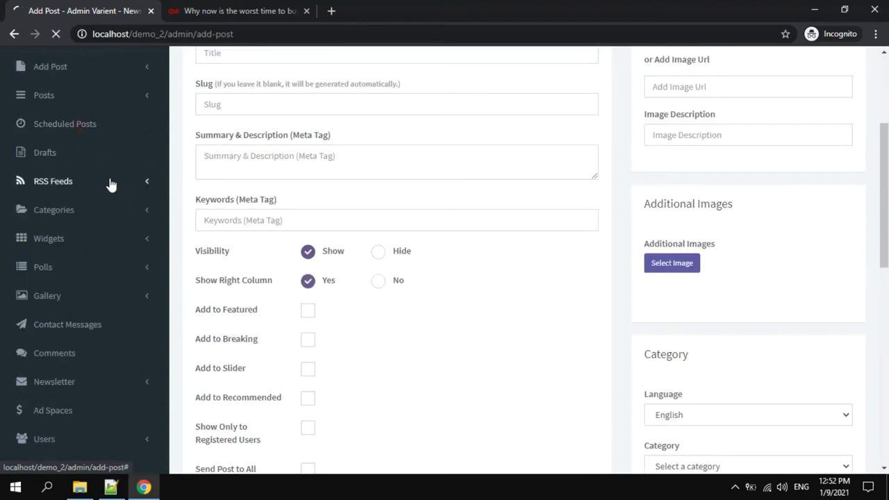
scroll(403, 193, down, 1)
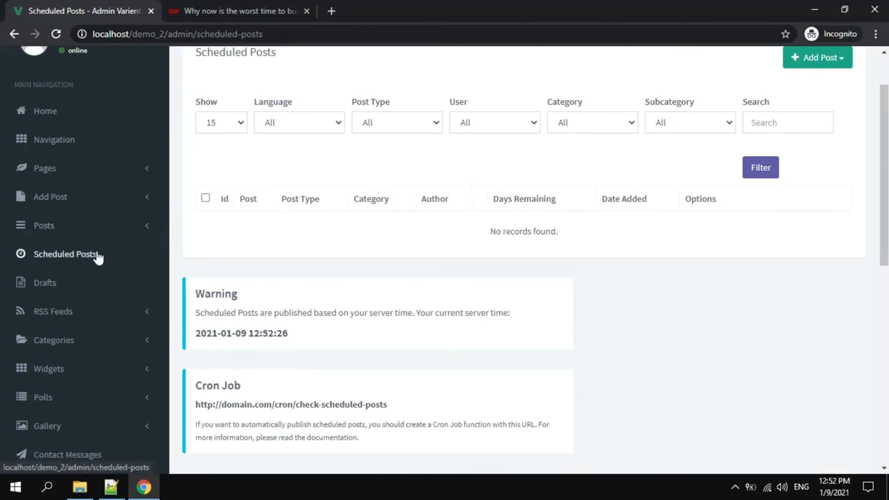
Browse the RSS feed, categories and widget sections, selecting the Random Posts widget title.
click(78, 314)
scroll(87, 271, down, 1)
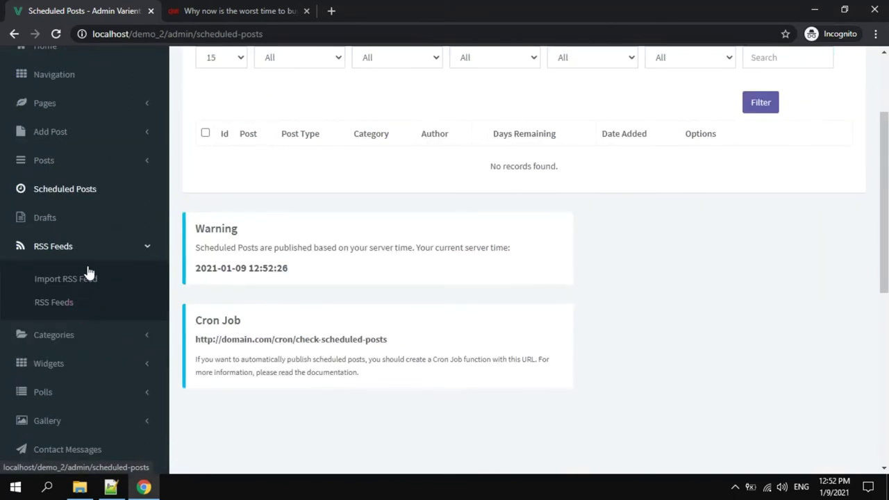
click(81, 254)
click(76, 271)
click(76, 271)
click(71, 304)
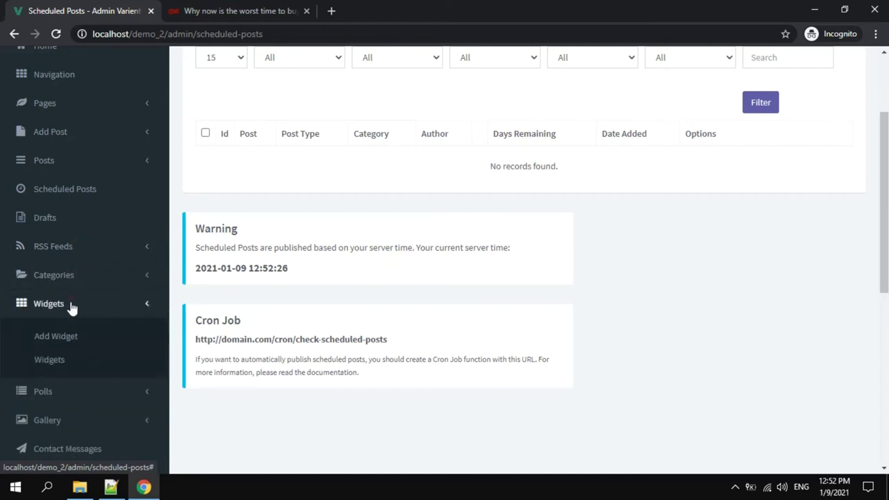
click(69, 361)
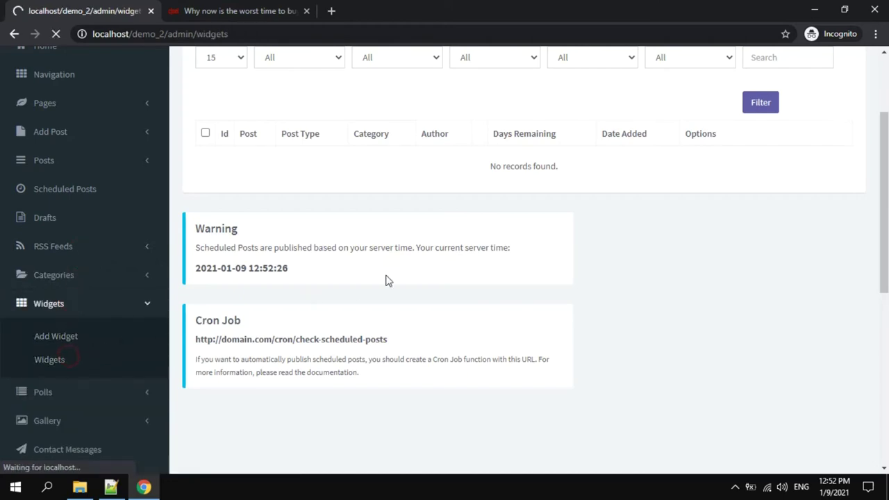
scroll(407, 260, down, 1)
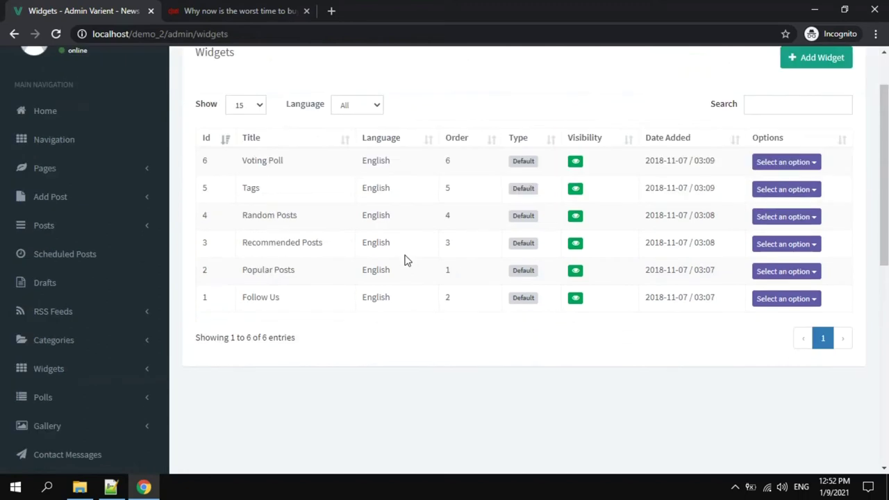
triple_click(300, 218)
scroll(281, 256, up, 1)
scroll(282, 255, down, 1)
scroll(139, 288, down, 1)
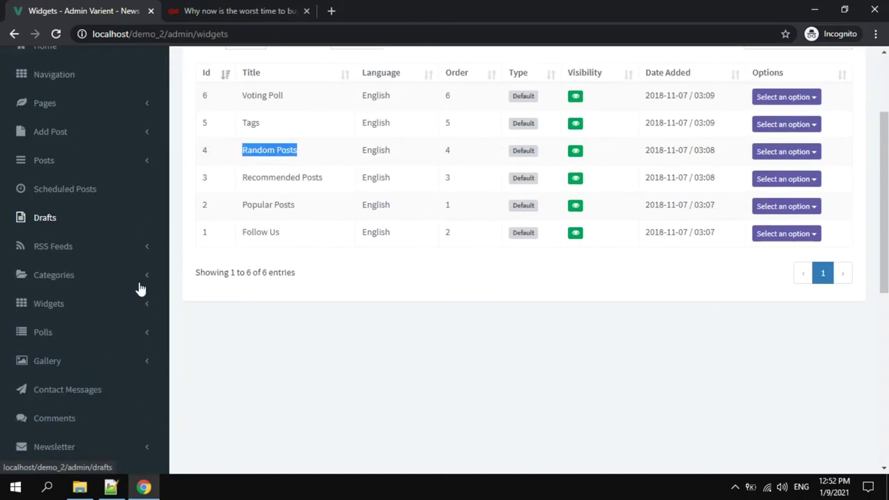
scroll(139, 295, down, 1)
Go to the Polls list and bring up a blank Add Poll form.
click(118, 268)
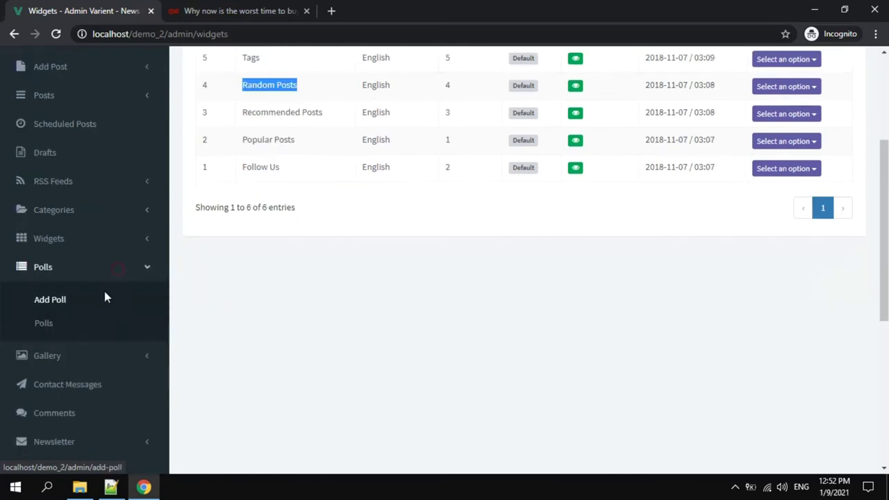
click(90, 322)
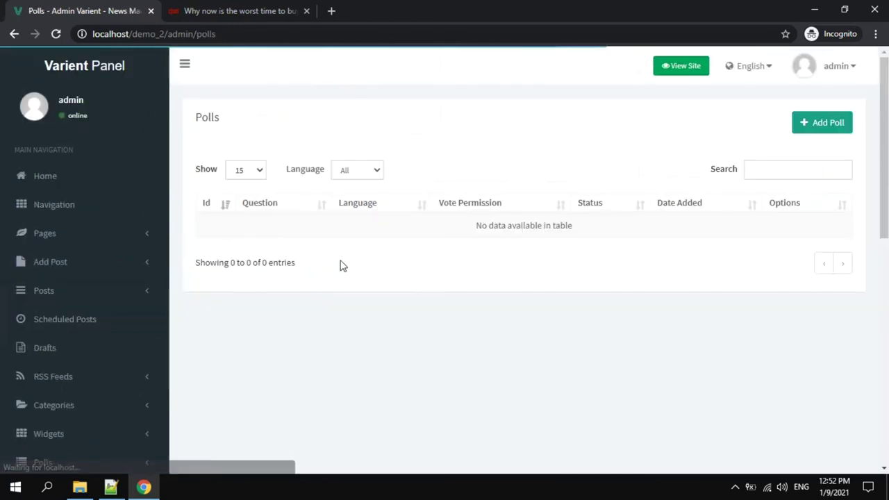
click(799, 126)
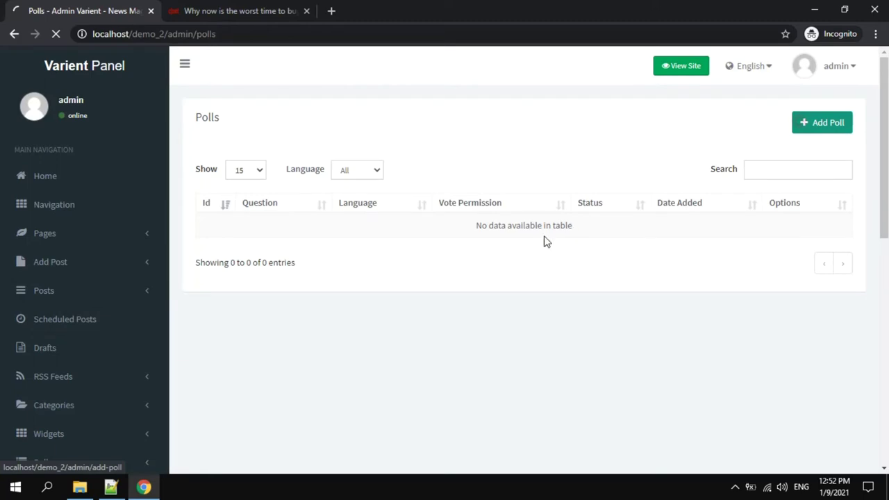
click(317, 246)
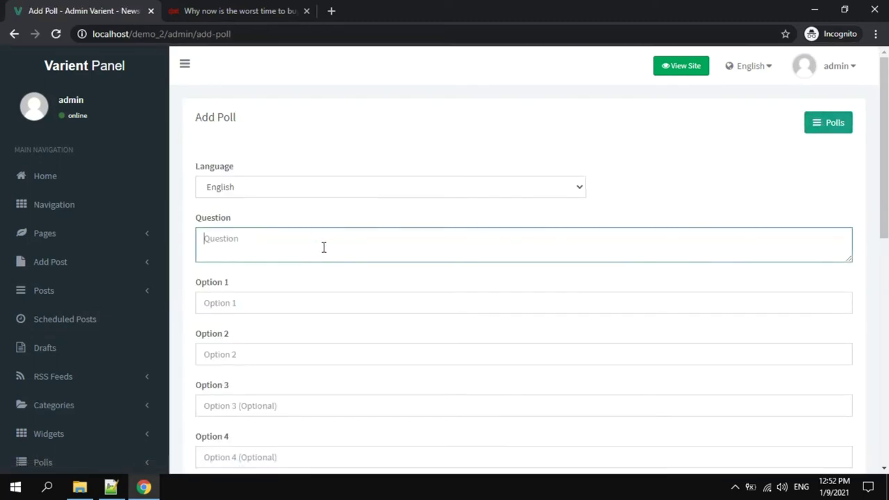
Enter the poll question with answer options Q1, Q2 and Q3, then submit the poll.
text(Auy)
key(BackSpace)
key(BackSpace)
text(Q)
click(290, 305)
scroll(289, 305, down, 1)
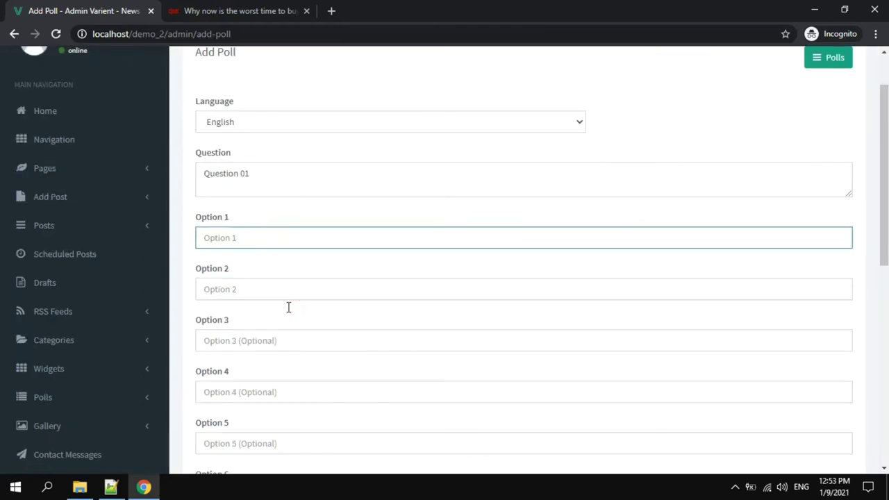
text(Q1)
text(Q2)
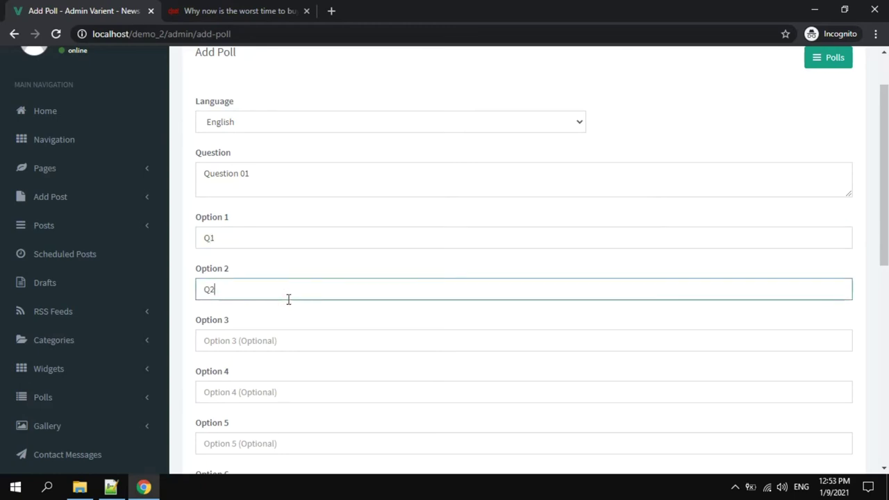
click(263, 342)
text(Q3)
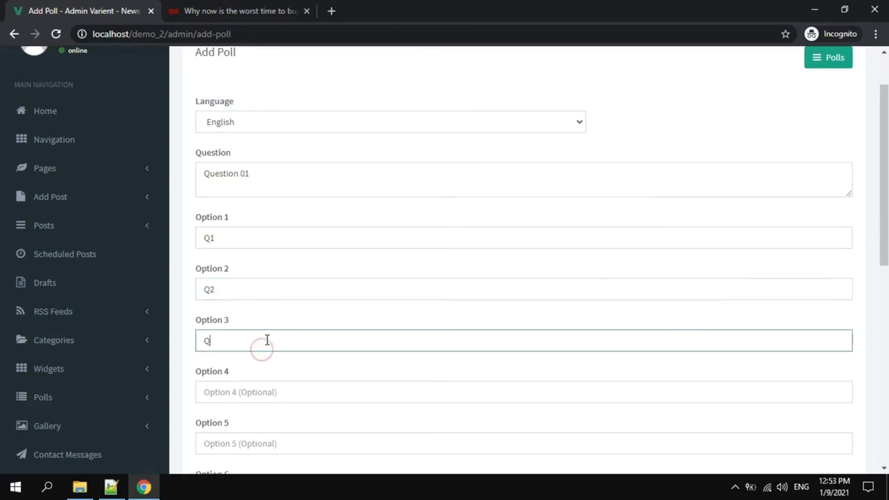
scroll(266, 339, down, 7)
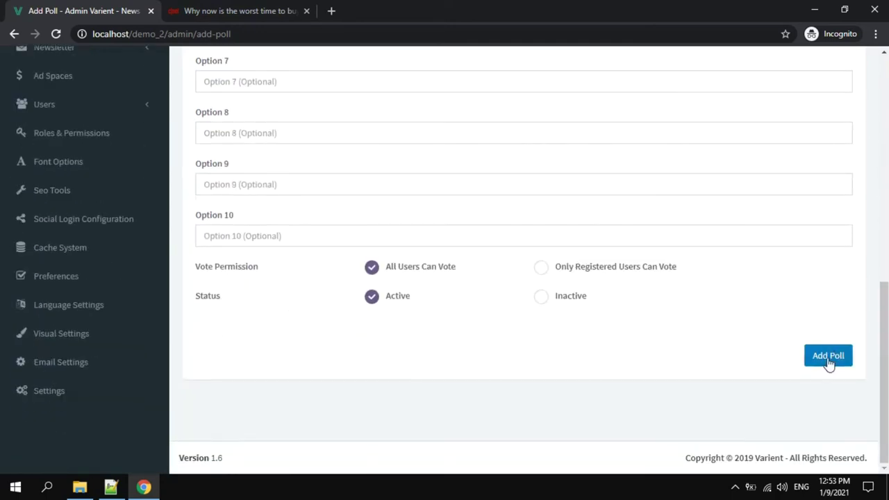
click(829, 361)
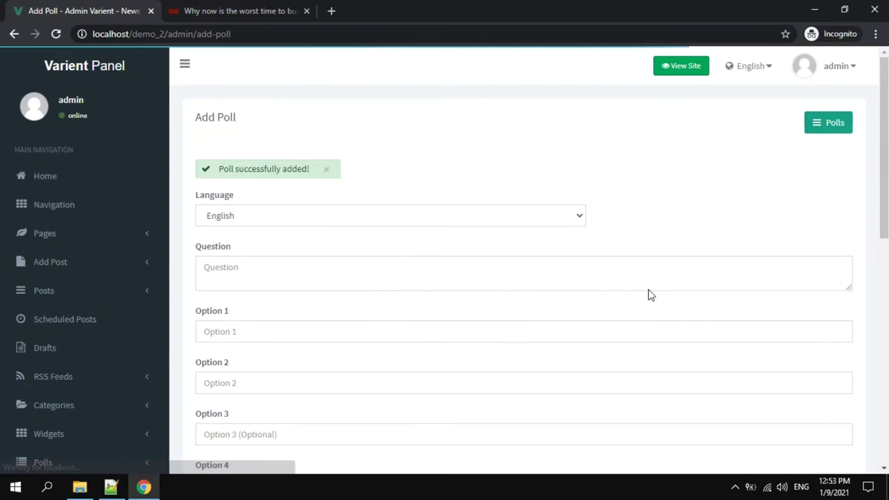
scroll(351, 252, down, 3)
scroll(56, 288, down, 2)
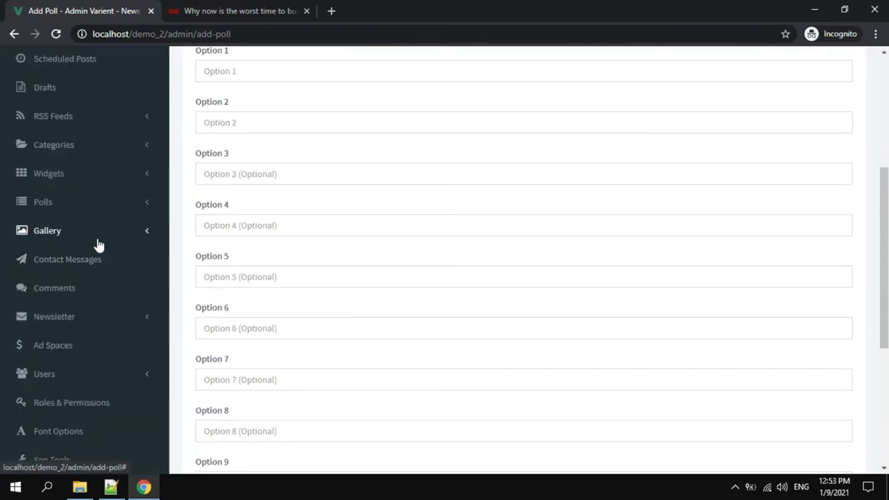
Browse the Gallery Images page.
click(97, 238)
click(59, 266)
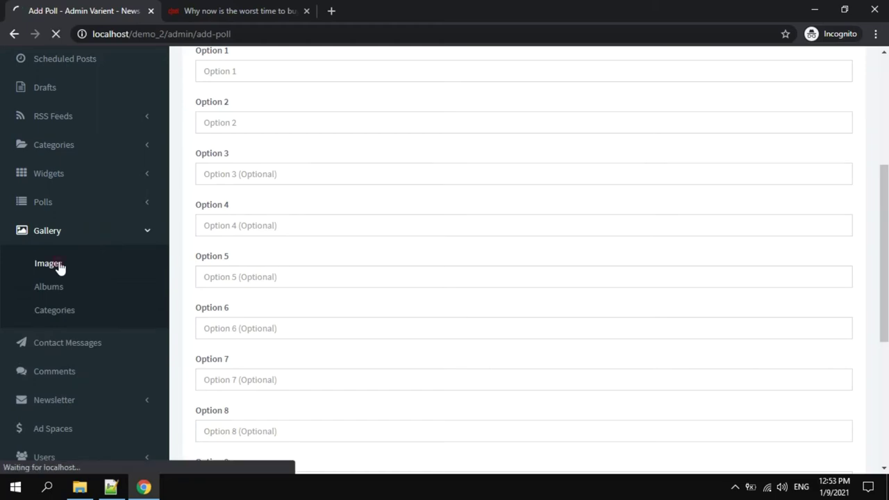
scroll(550, 230, down, 5)
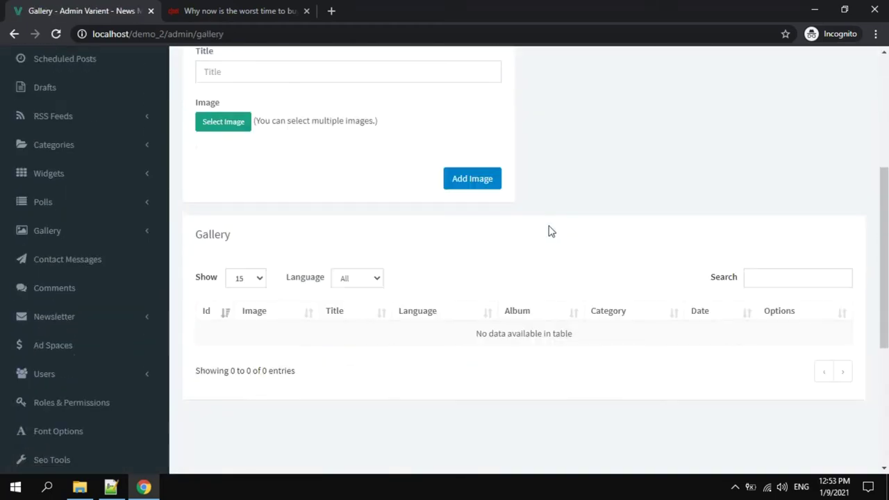
scroll(550, 230, up, 5)
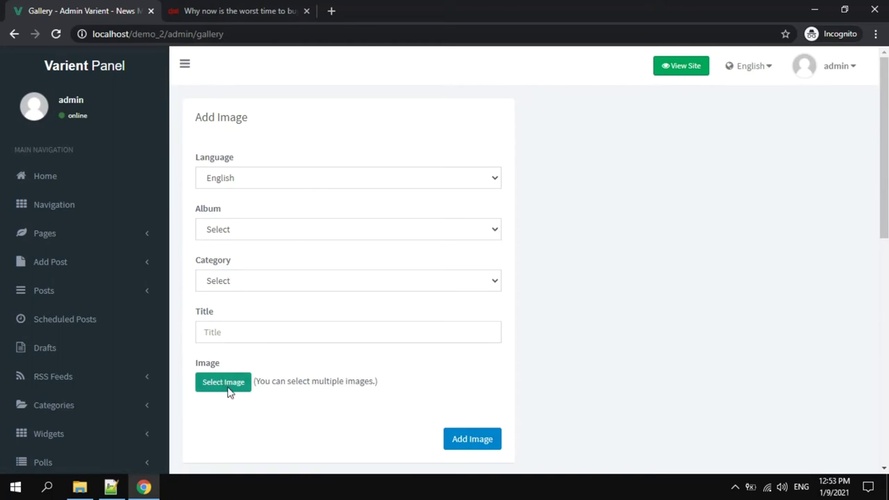
scroll(379, 269, down, 1)
scroll(382, 260, down, 4)
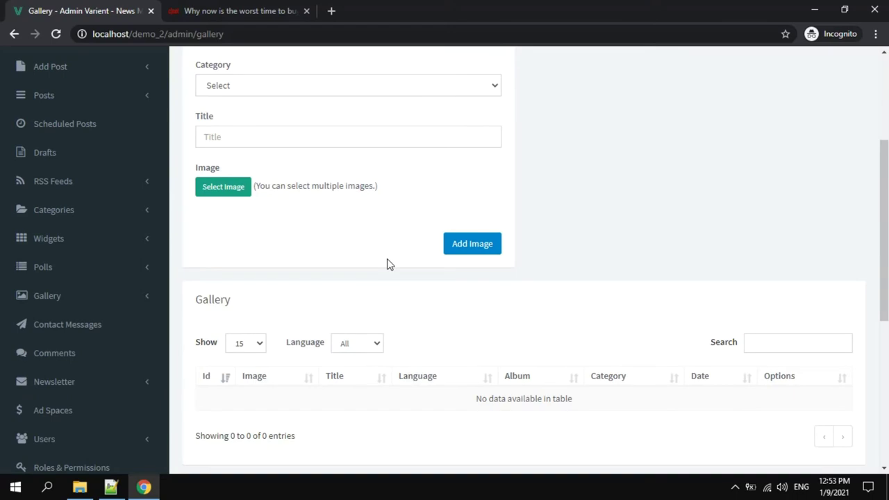
scroll(327, 269, down, 1)
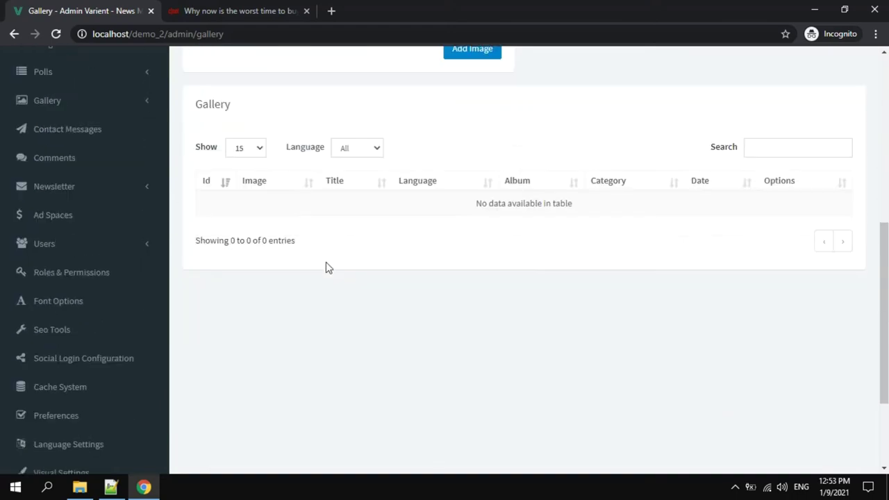
Check the Comments and Send Email to Subscribers pages, then reach Users > Add User.
click(75, 163)
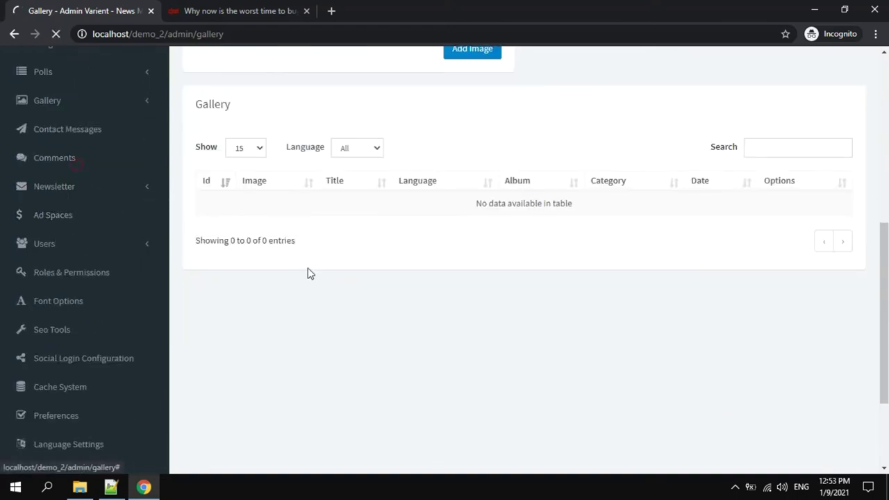
scroll(323, 300, down, 3)
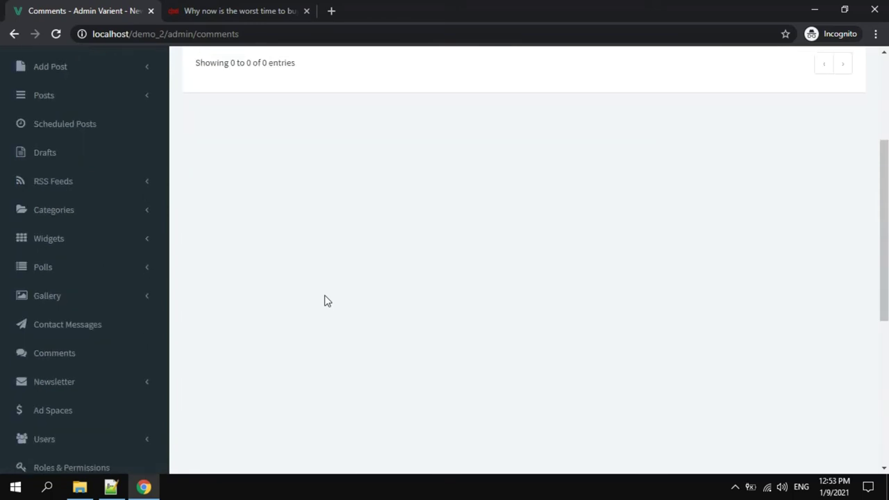
scroll(327, 301, down, 2)
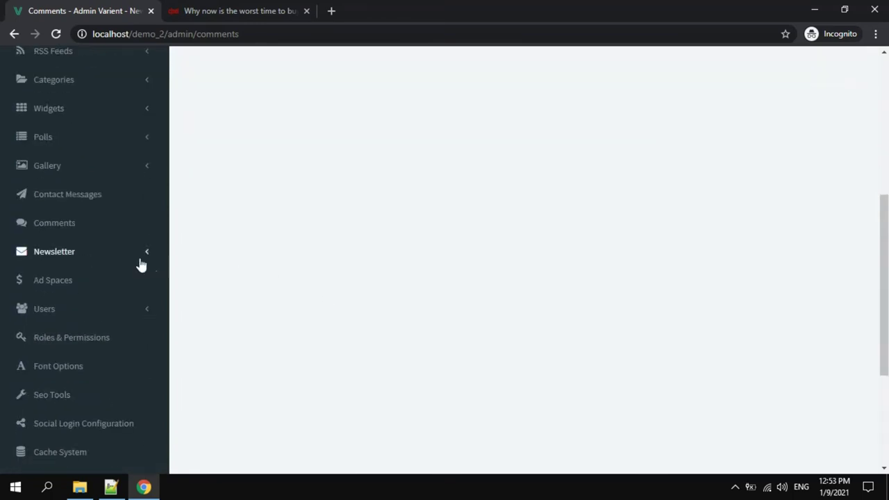
click(117, 256)
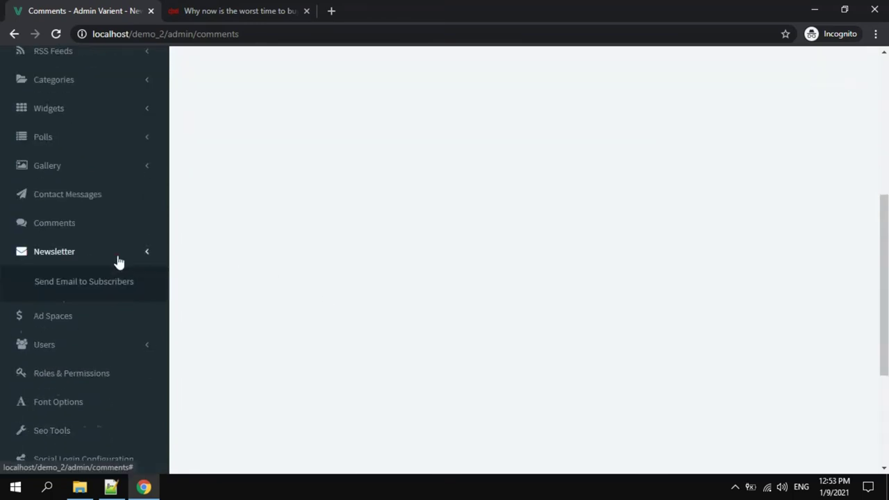
click(90, 286)
scroll(330, 270, down, 4)
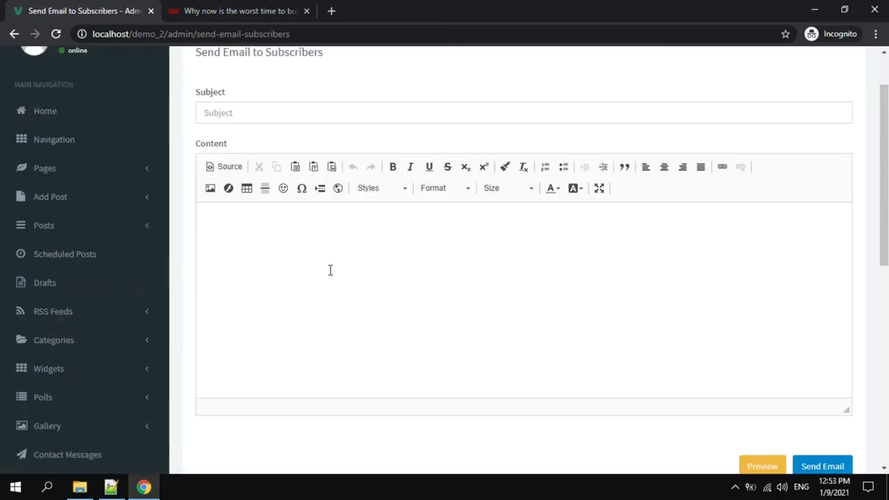
scroll(139, 269, down, 1)
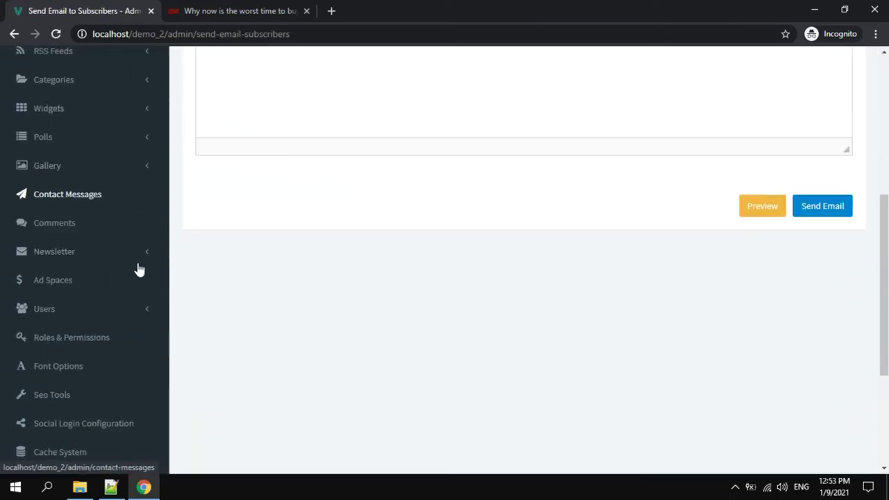
click(113, 314)
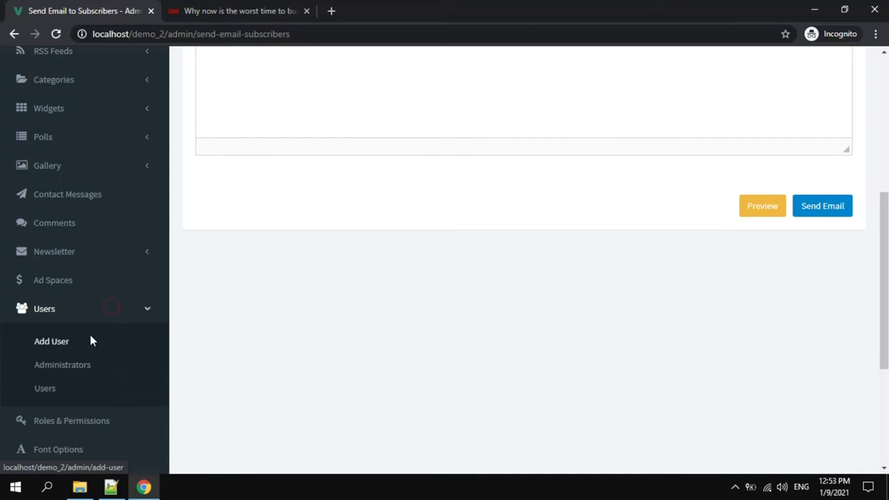
click(85, 345)
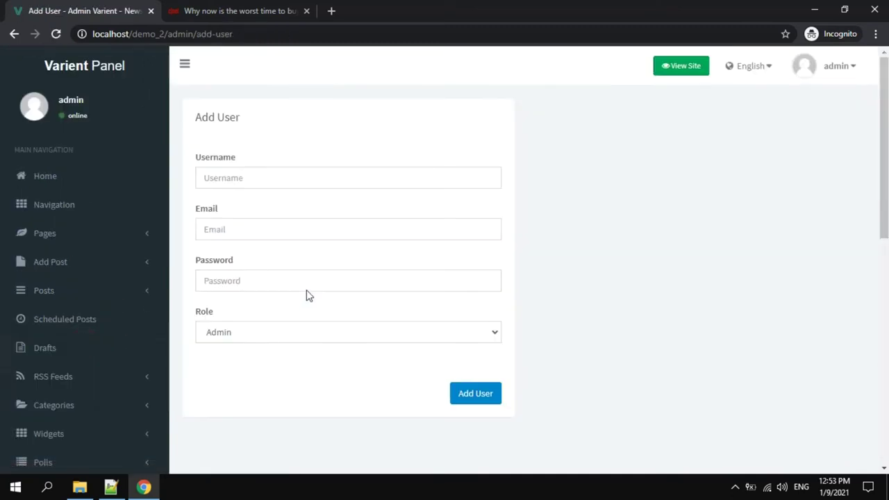
Enter the new user's username, e-mail address and password.
scroll(307, 290, down, 1)
click(309, 268)
click(307, 264)
click(267, 114)
key(Tab)
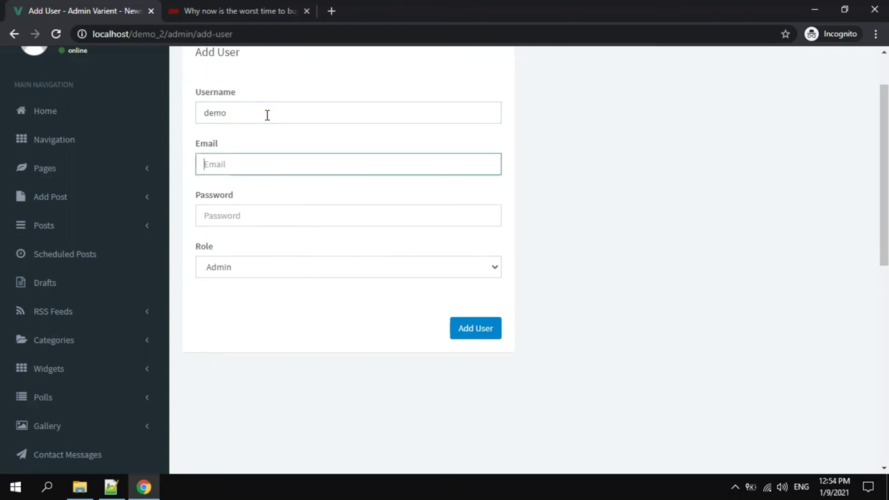
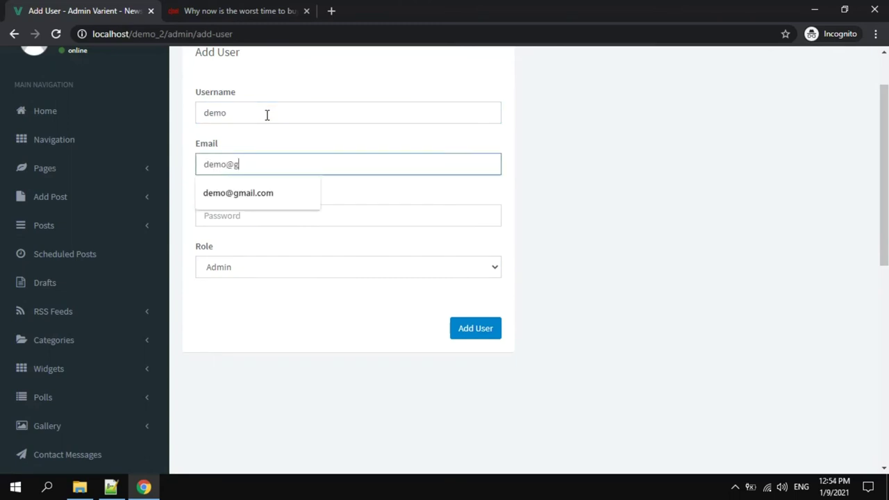
key(Tab)
text(de)
key(Tab)
Assign the Author role and create the user account.
click(415, 277)
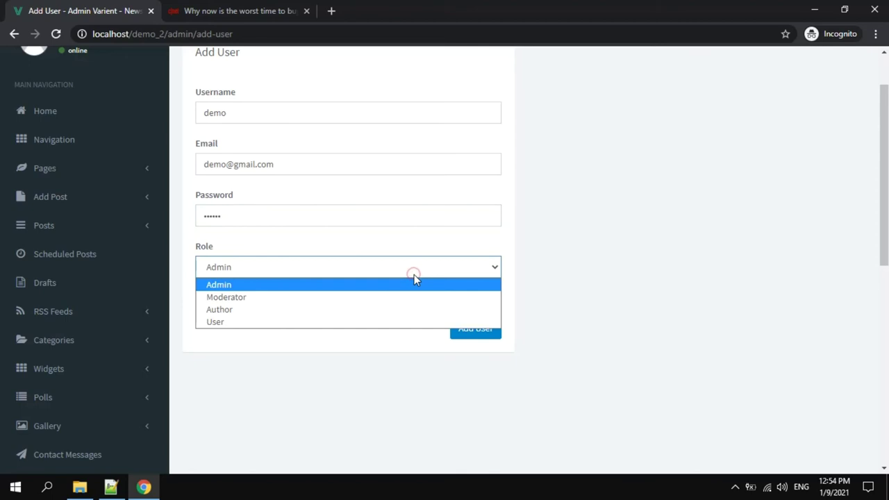
click(299, 319)
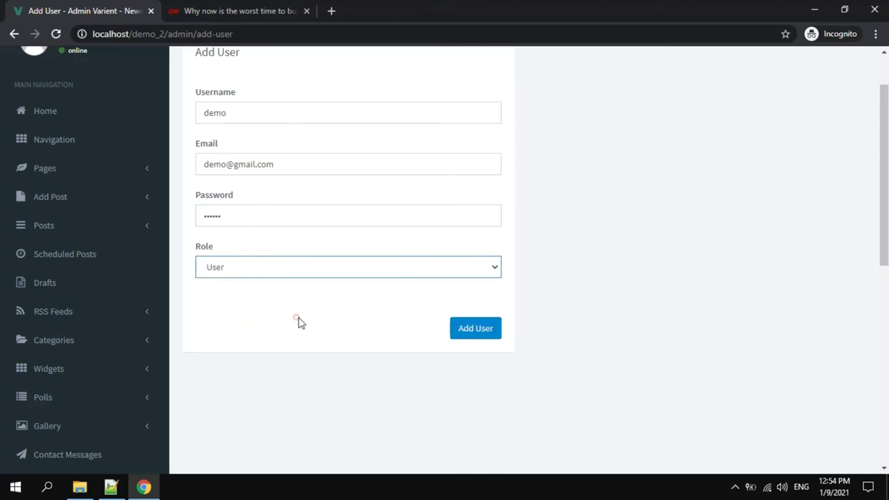
click(438, 269)
click(357, 313)
click(465, 330)
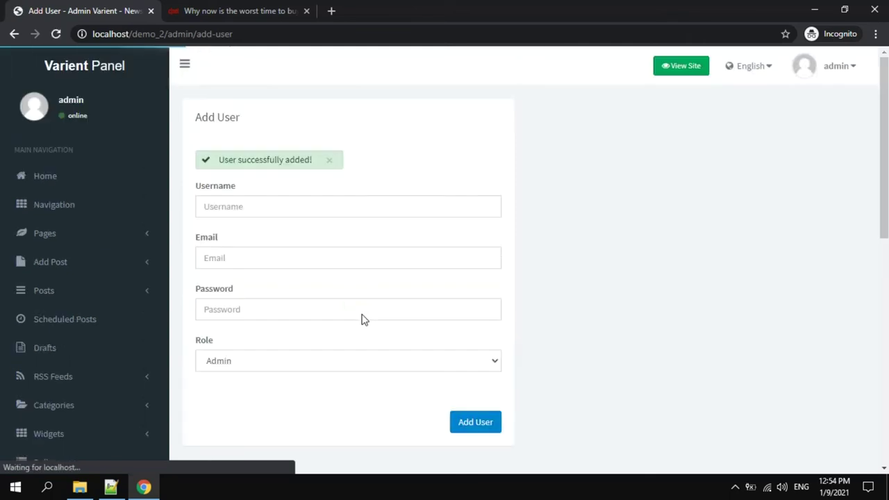
scroll(80, 351, down, 2)
scroll(89, 351, down, 1)
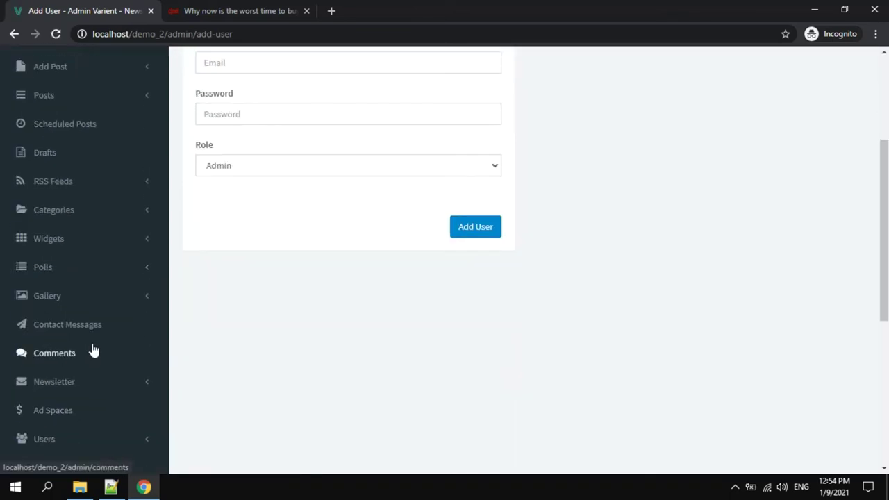
scroll(92, 349, down, 2)
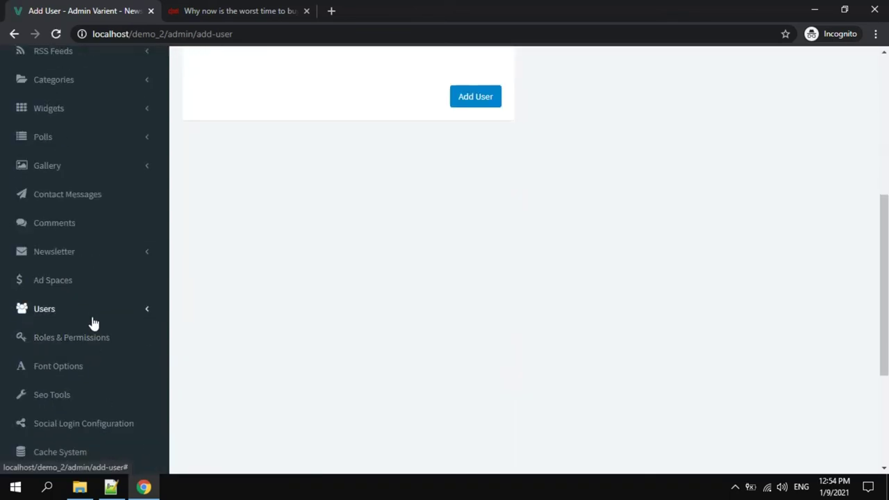
Edit the User role in Roles & Permissions and save it with Control Panel, Add Post and Pages access.
click(100, 339)
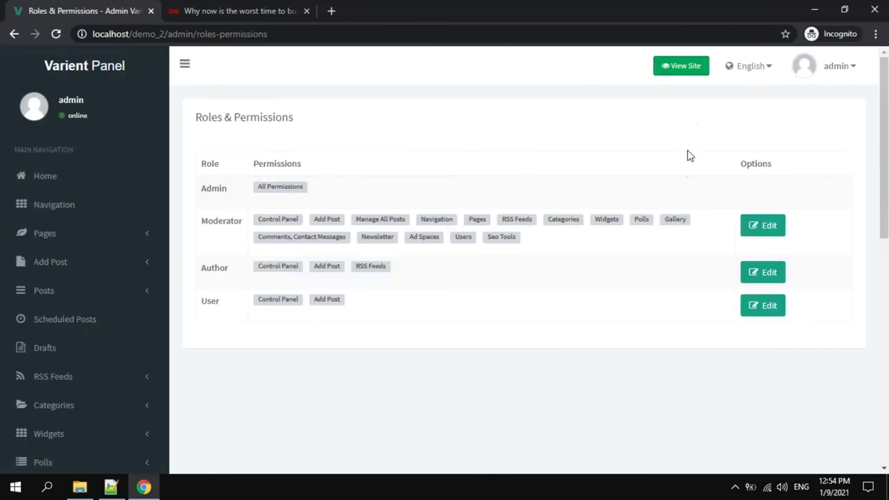
click(200, 169)
double_click(546, 237)
click(544, 408)
click(774, 317)
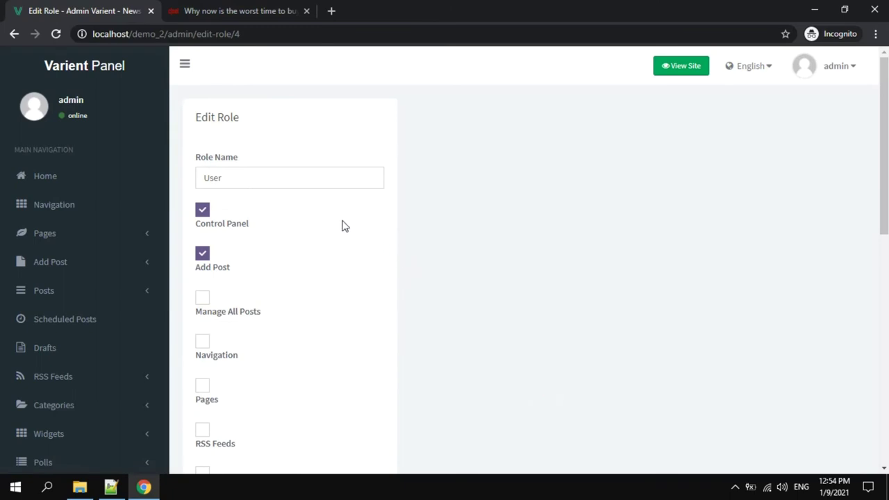
scroll(345, 226, down, 2)
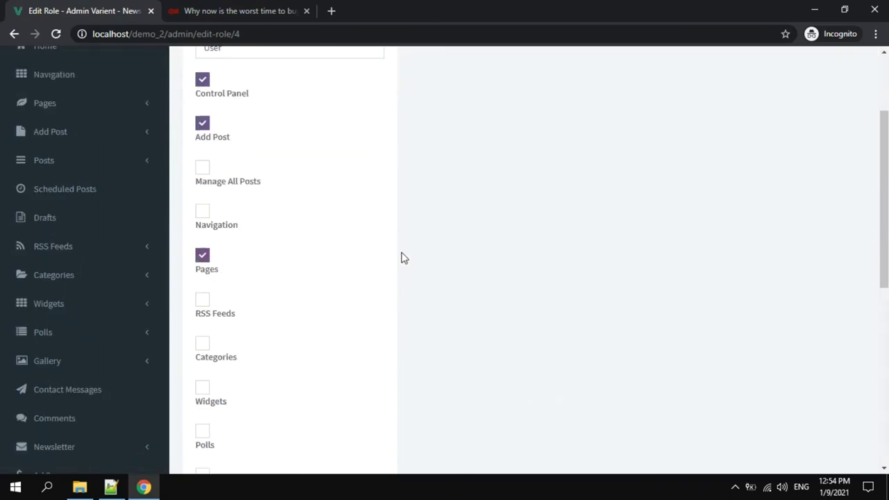
scroll(402, 257, down, 6)
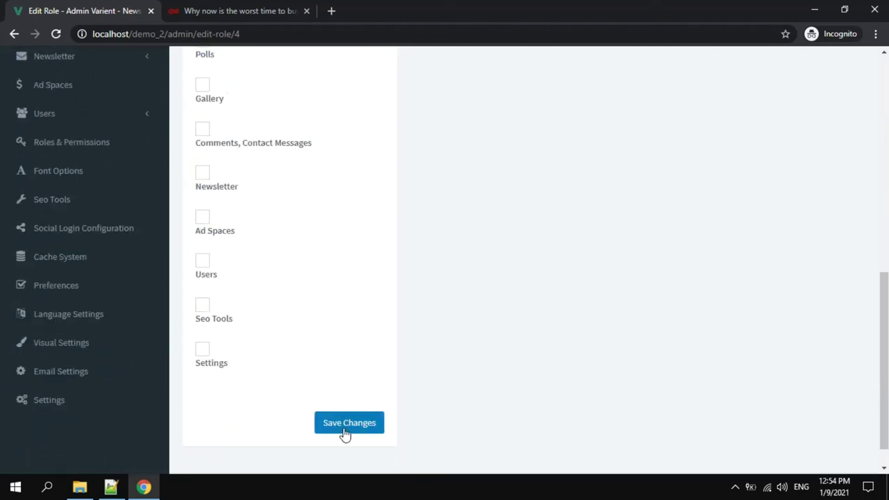
click(345, 428)
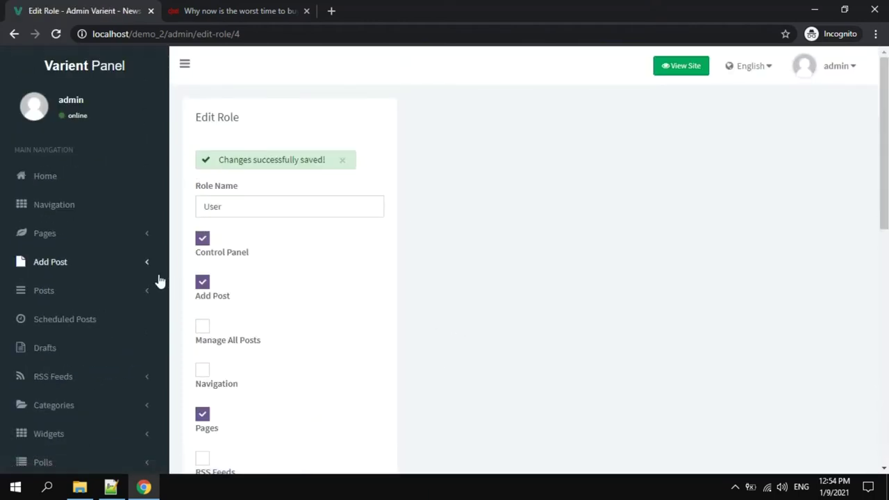
scroll(83, 280, down, 5)
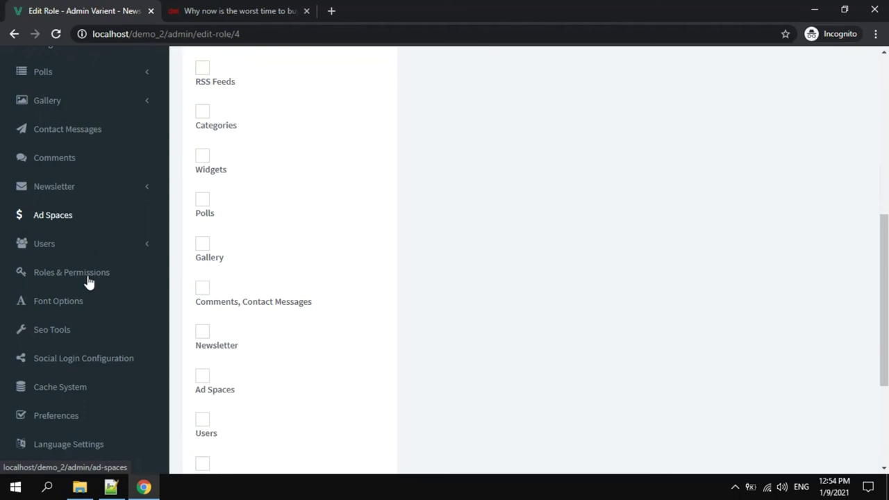
scroll(89, 282, down, 1)
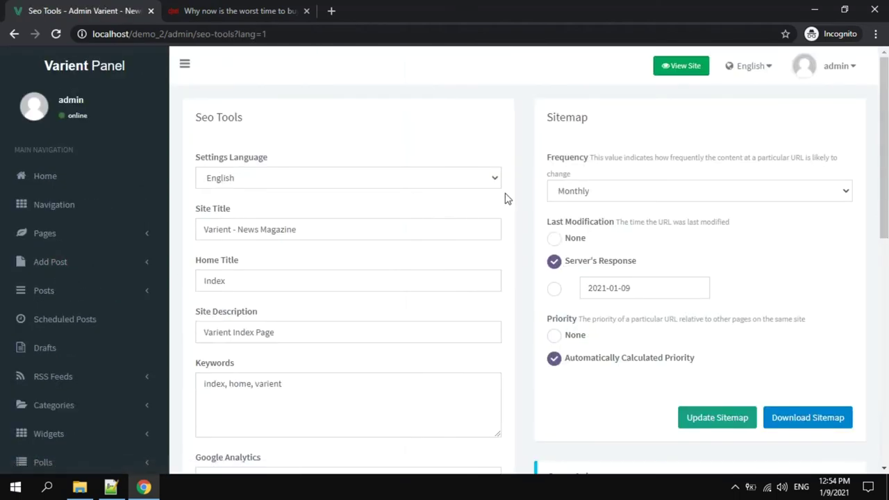
Review the SEO Tools page, leaving the sitemap update frequency at Monthly.
click(612, 194)
click(611, 192)
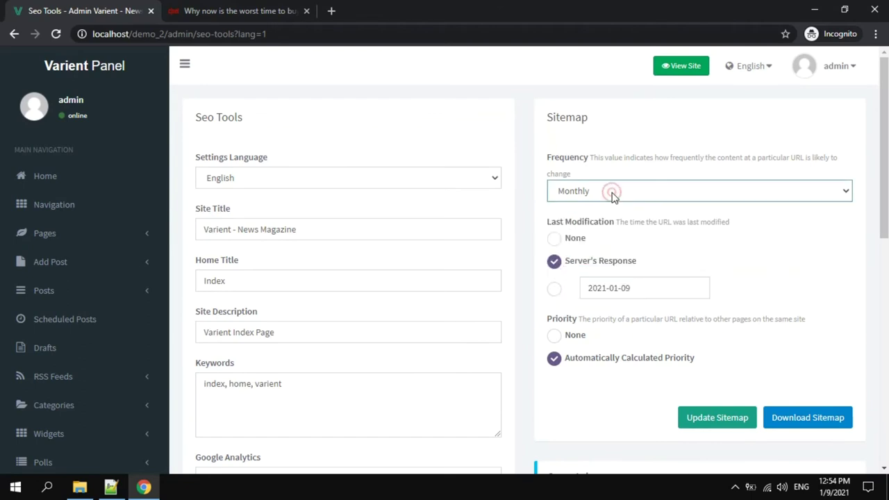
scroll(603, 214, down, 1)
scroll(330, 257, down, 2)
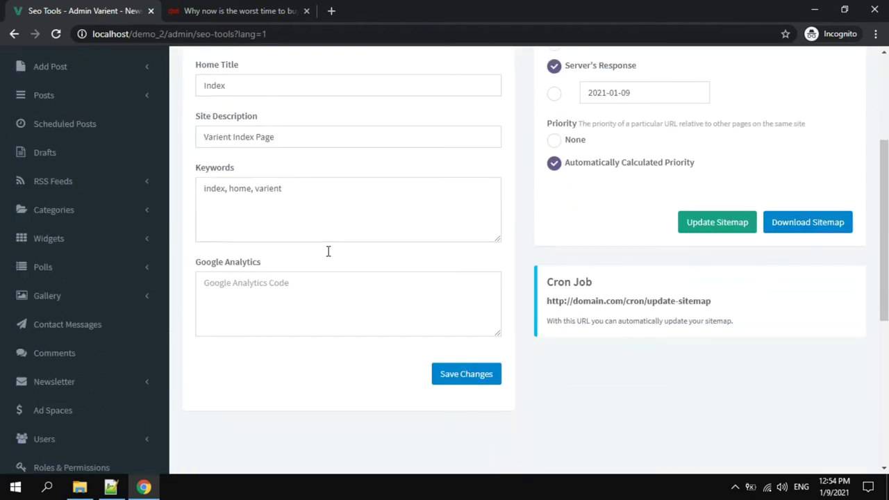
click(380, 286)
drag(741, 314, 561, 341)
click(635, 348)
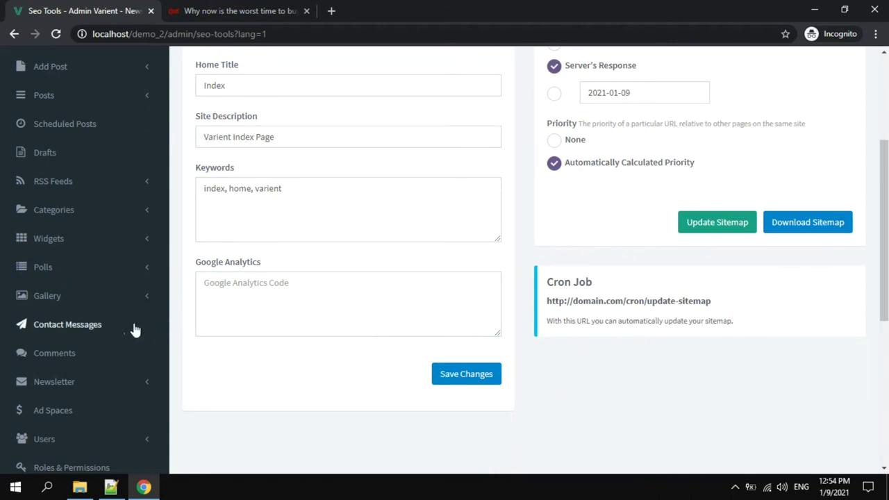
scroll(101, 329, down, 1)
scroll(101, 327, down, 1)
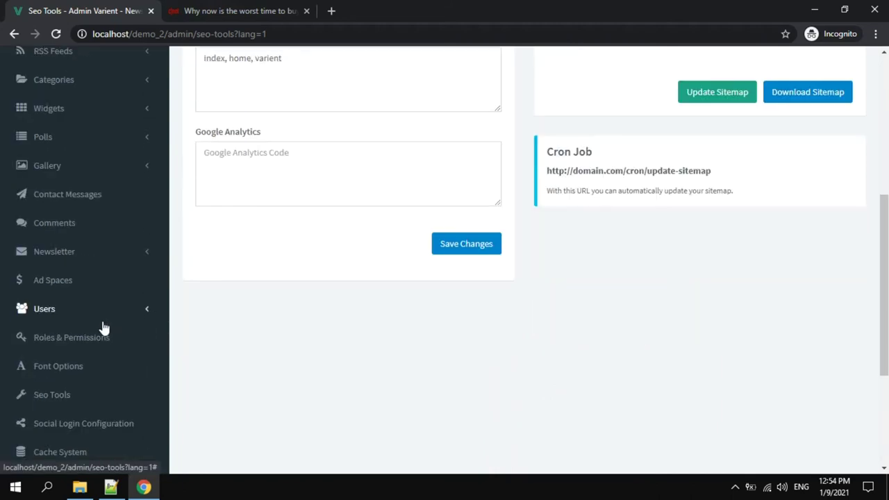
scroll(102, 328, down, 1)
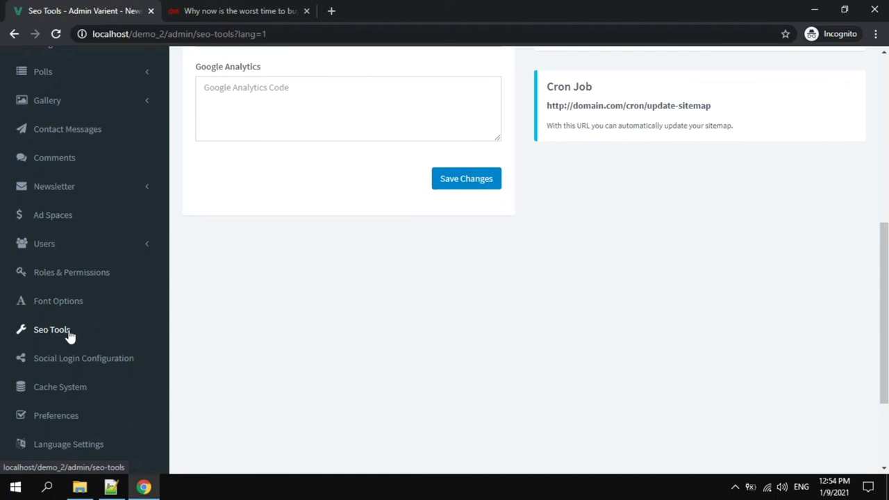
Look through the Social Login Configuration fields for Facebook, Google and VKontakte.
click(69, 358)
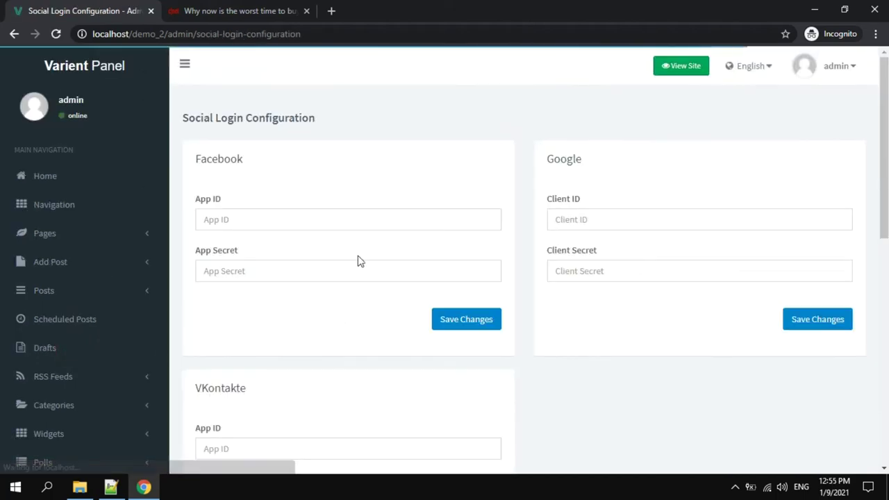
scroll(357, 255, down, 2)
scroll(357, 255, up, 1)
click(303, 156)
click(581, 155)
click(261, 377)
scroll(327, 295, down, 2)
scroll(111, 312, down, 4)
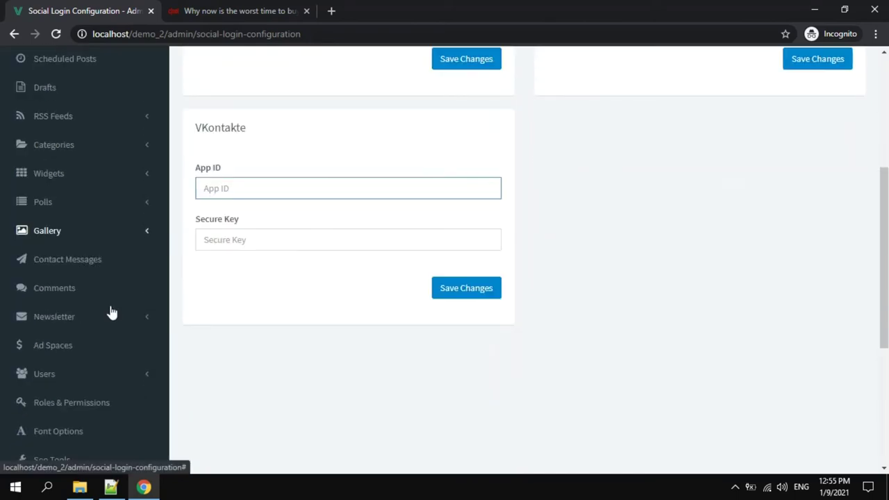
scroll(111, 312, down, 1)
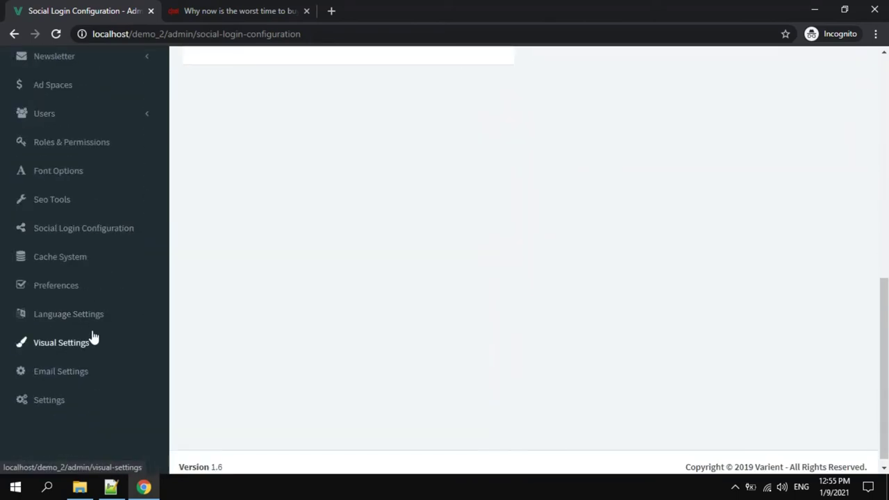
Go to Language Settings, where English is the only active language.
click(94, 316)
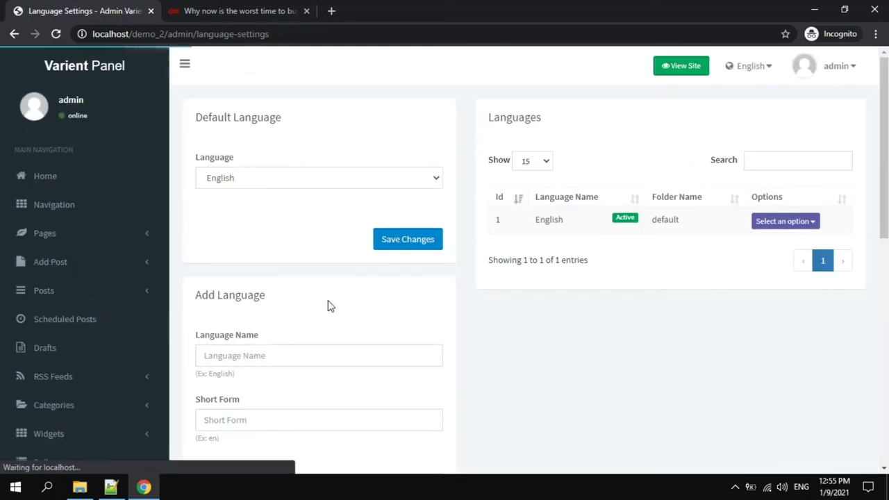
scroll(329, 306, down, 2)
scroll(334, 299, down, 3)
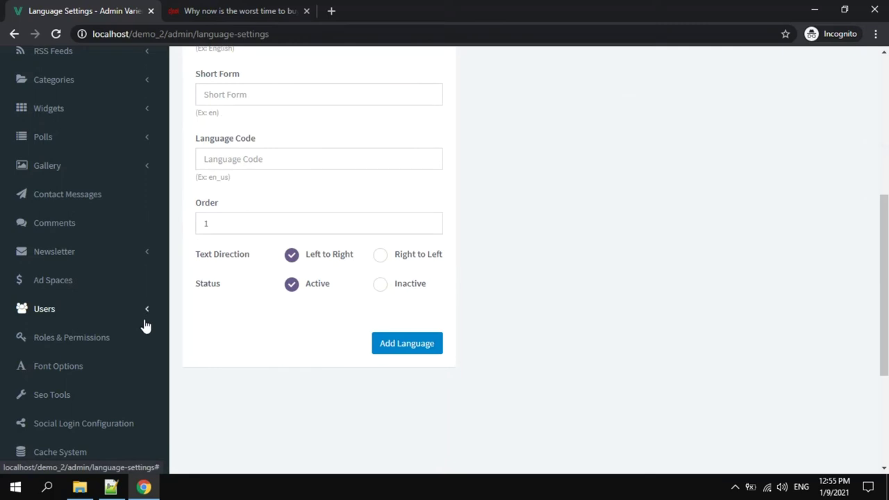
scroll(382, 254, up, 3)
scroll(144, 329, down, 6)
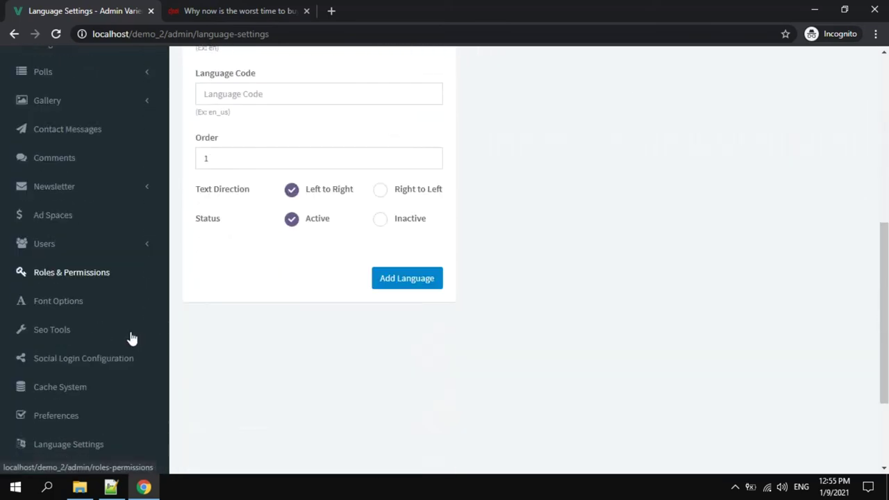
In General Settings, replace the Application Name 'Varient' with 'My Blog'.
click(61, 400)
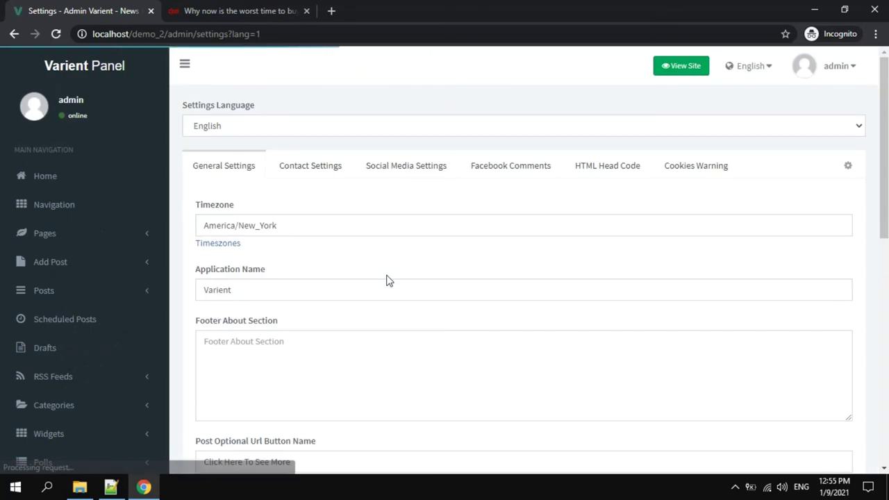
scroll(389, 276, down, 1)
drag(327, 226, 195, 222)
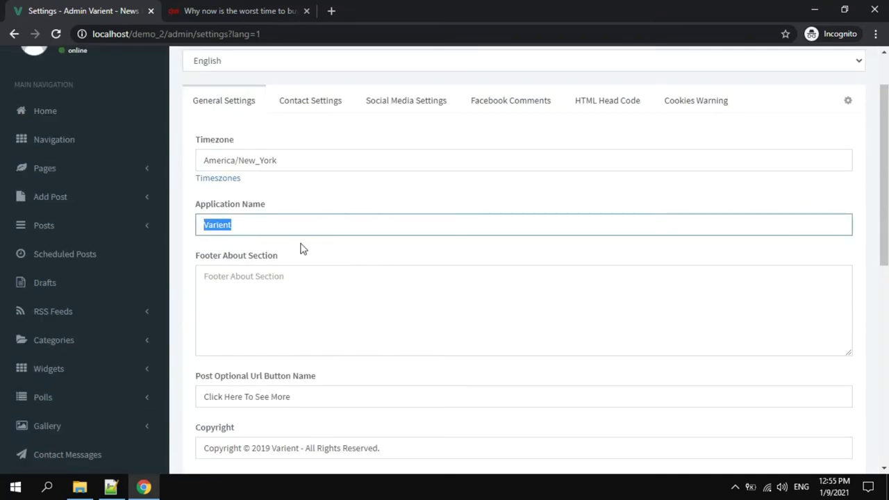
text(My Blog)
scroll(300, 249, down, 2)
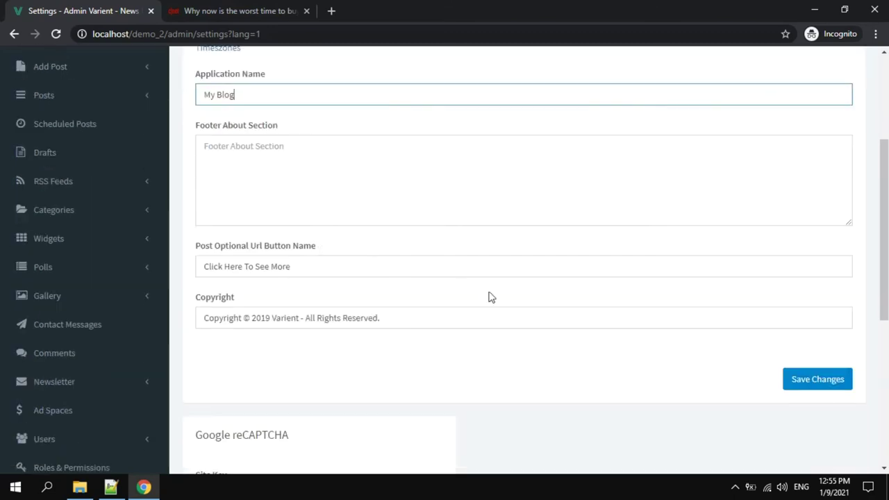
scroll(611, 264, up, 3)
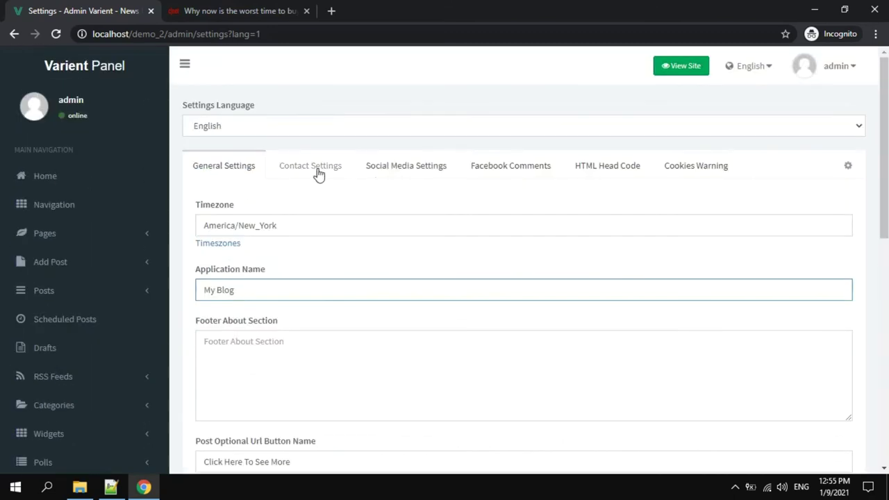
Browse the Contact, Social Media, Facebook Comments, head code and Cookies Warning tabs, then return to General.
click(316, 169)
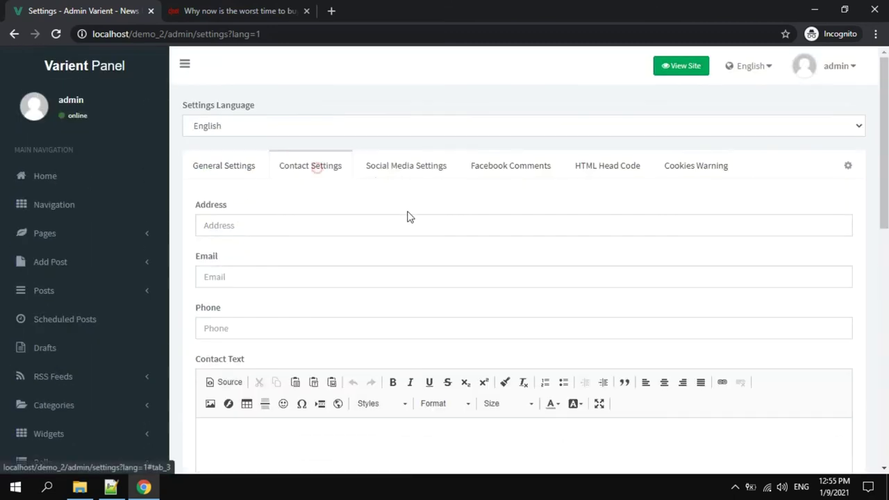
click(417, 174)
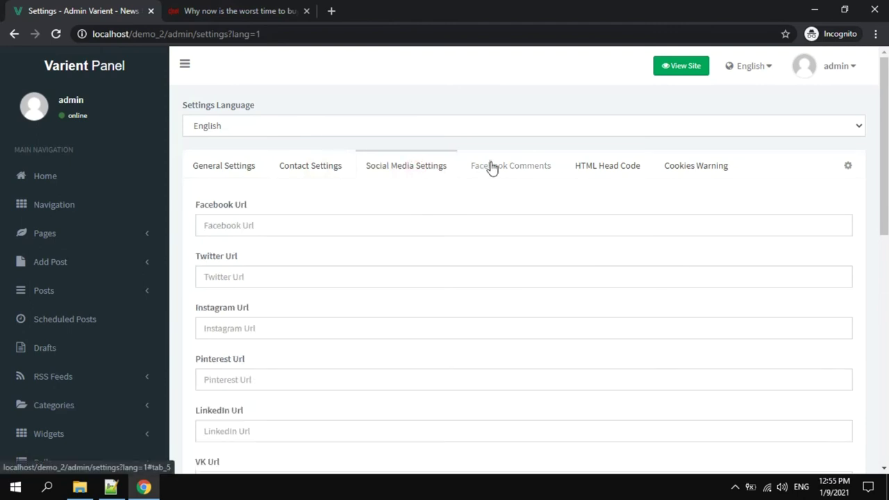
click(491, 168)
click(580, 169)
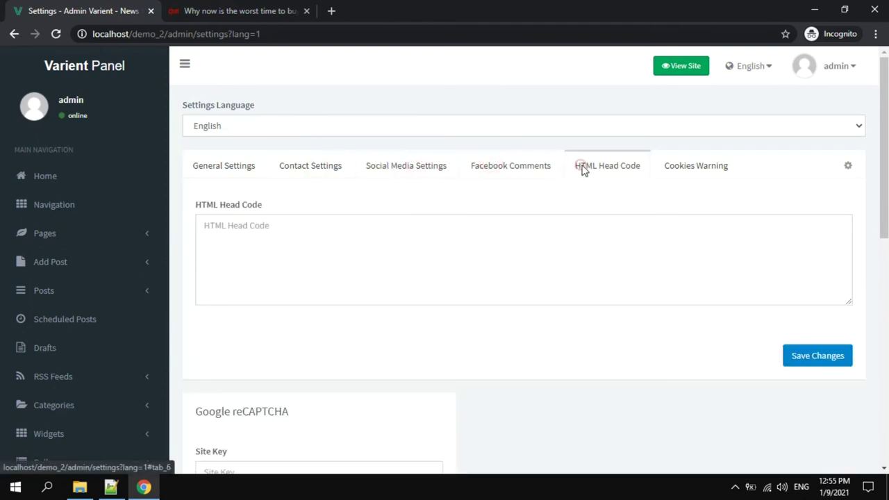
click(674, 172)
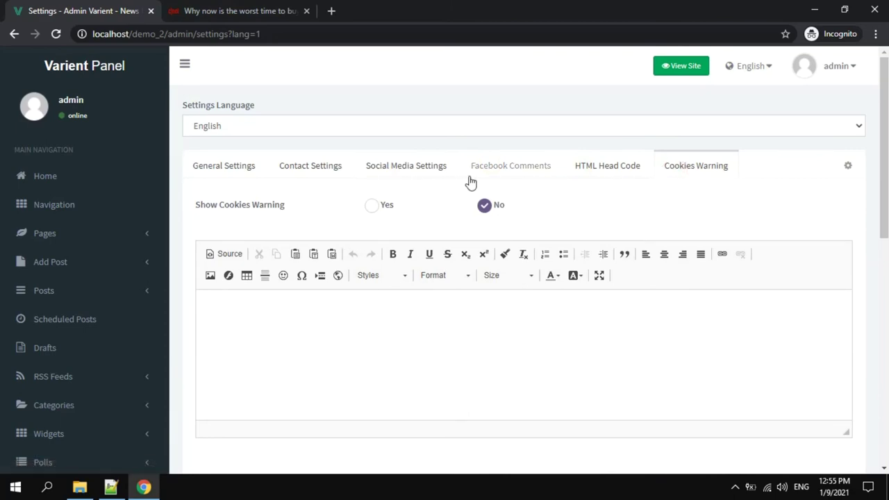
scroll(762, 160, down, 7)
scroll(785, 194, up, 8)
click(239, 169)
scroll(347, 212, down, 3)
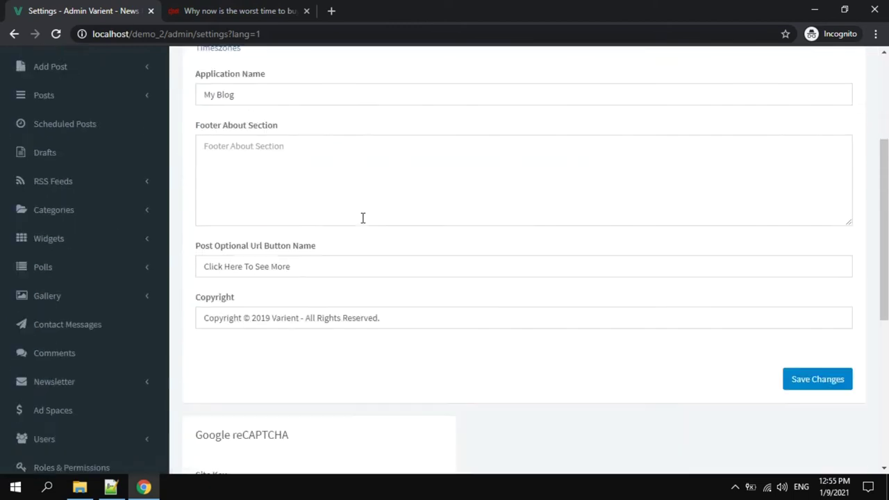
scroll(362, 218, down, 2)
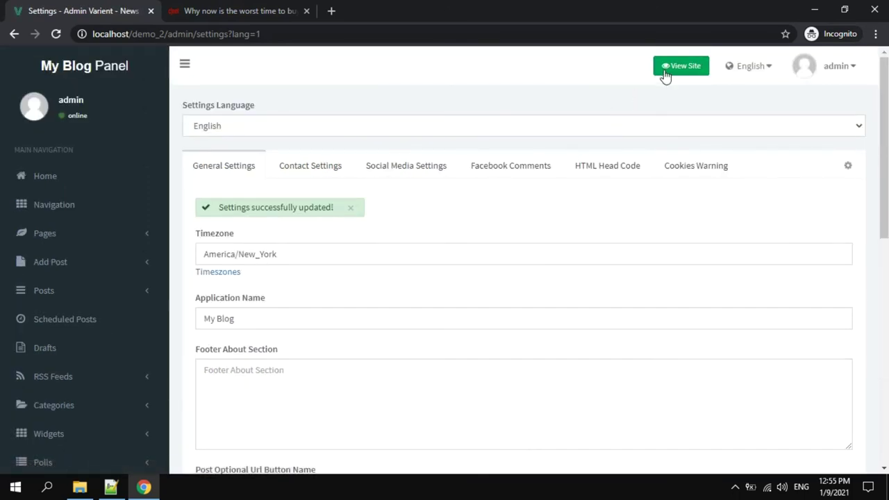
Open the public news site in a new tab and go to the Samsung Galaxy S20 article.
click(665, 72)
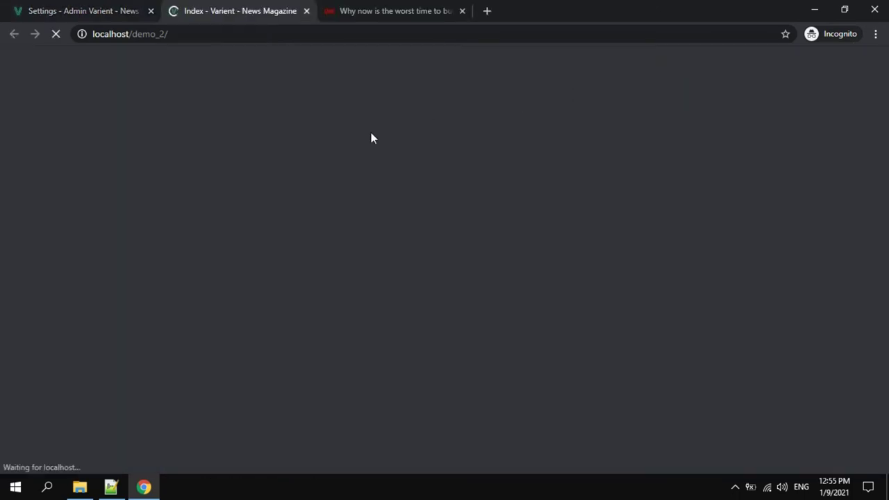
scroll(371, 138, down, 3)
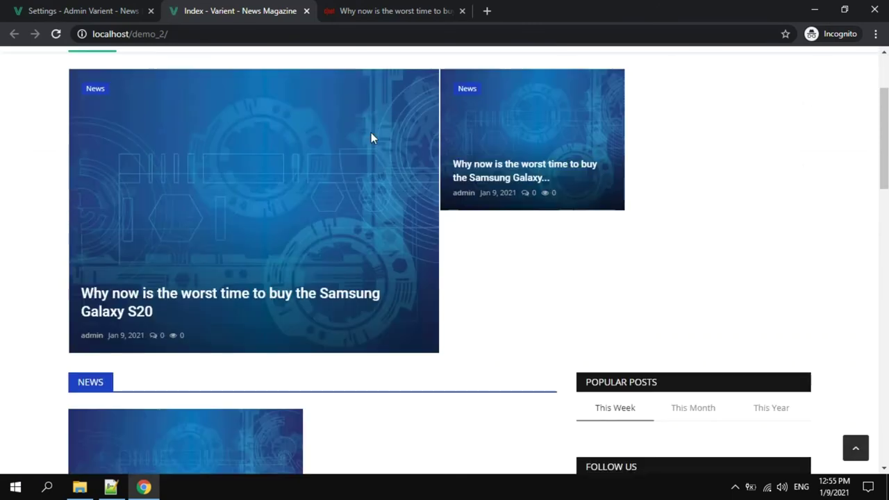
scroll(371, 138, down, 7)
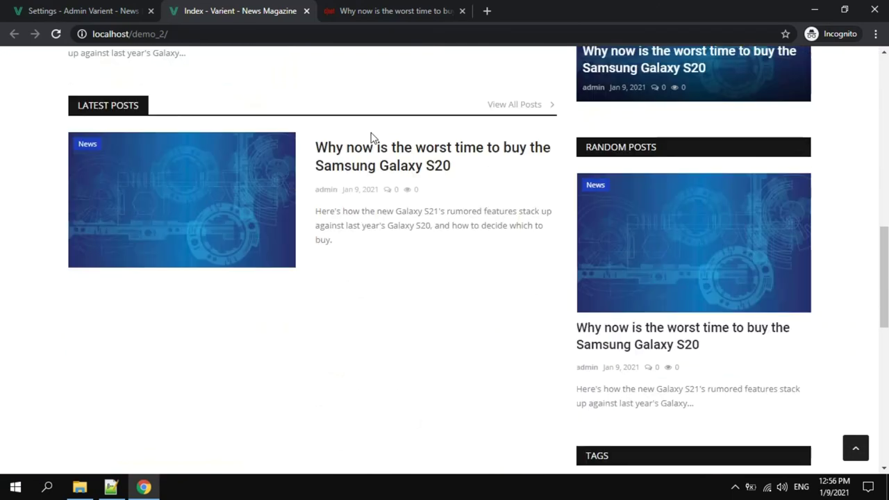
scroll(367, 165, up, 10)
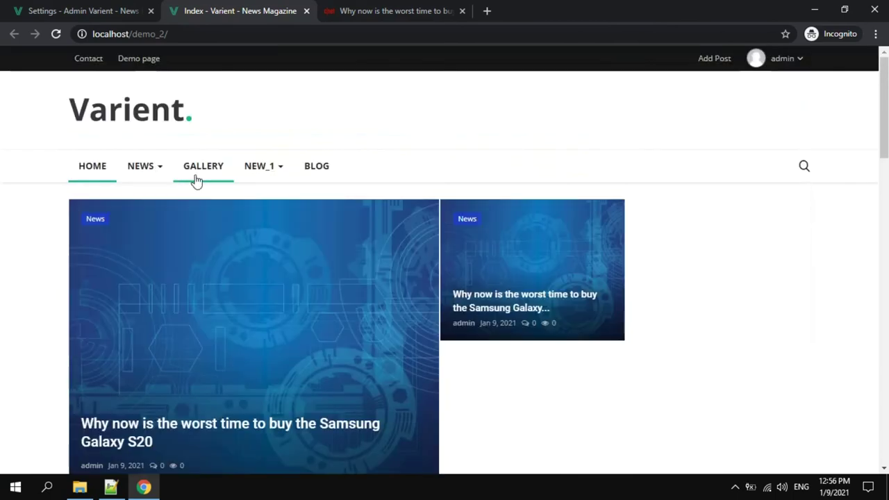
mouse_move(252, 174)
scroll(326, 177, down, 3)
click(208, 231)
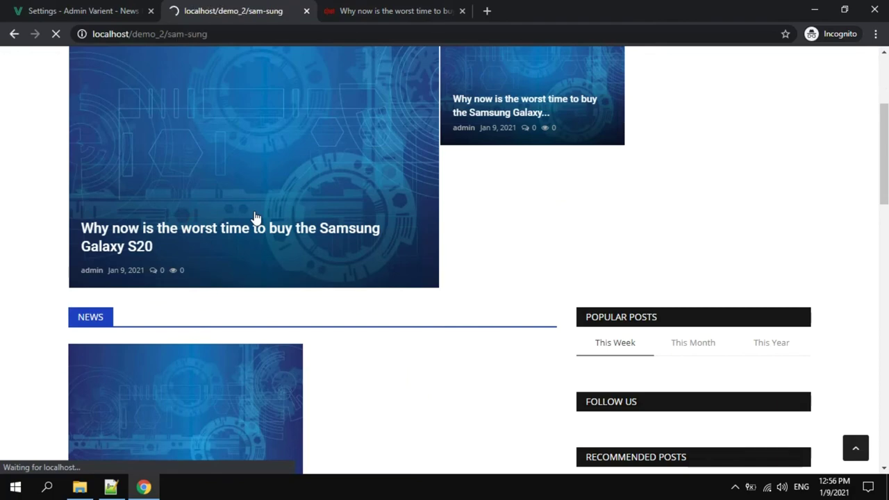
Give the article a Like reaction and scroll down to the Comments section.
scroll(282, 206, down, 3)
scroll(282, 207, down, 1)
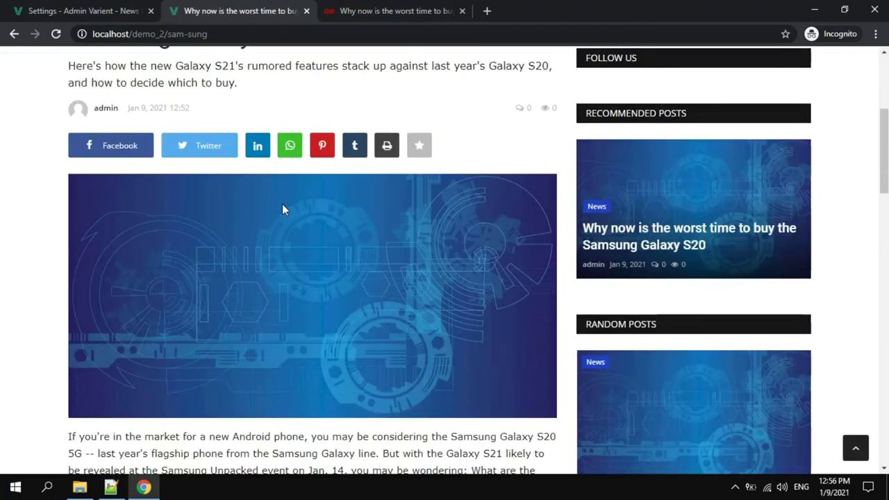
scroll(283, 207, up, 2)
scroll(293, 201, down, 9)
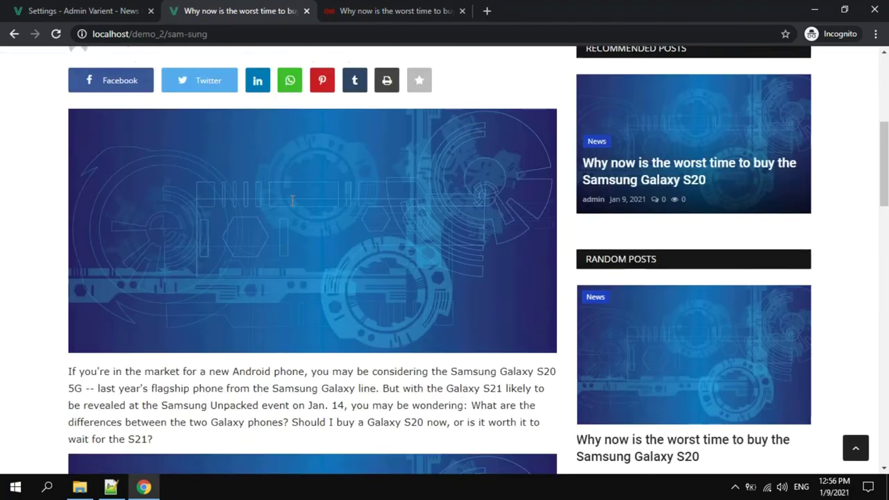
scroll(292, 201, down, 5)
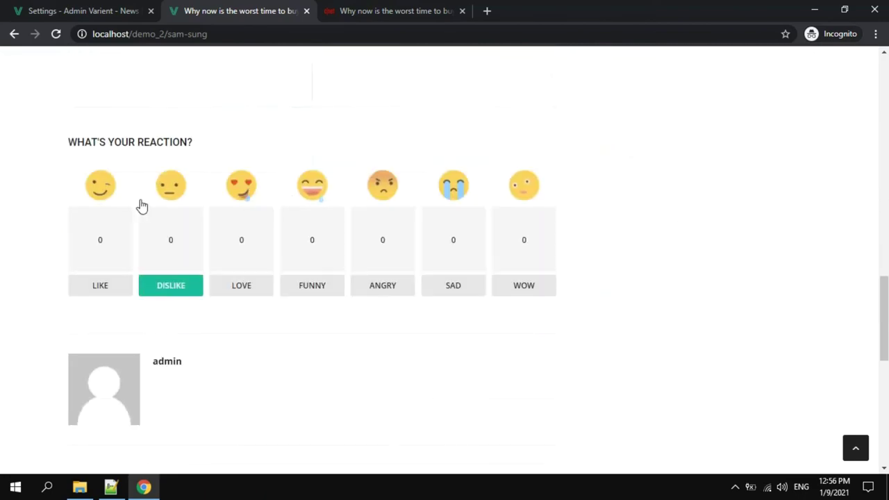
click(103, 284)
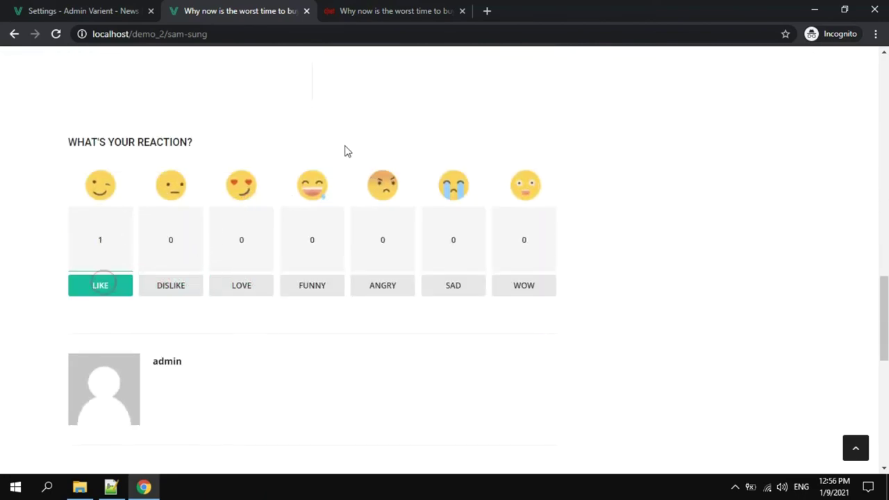
scroll(345, 142, down, 5)
scroll(348, 138, down, 1)
Post the comment 'Goog script' on the Samsung Galaxy S20 article.
click(152, 192)
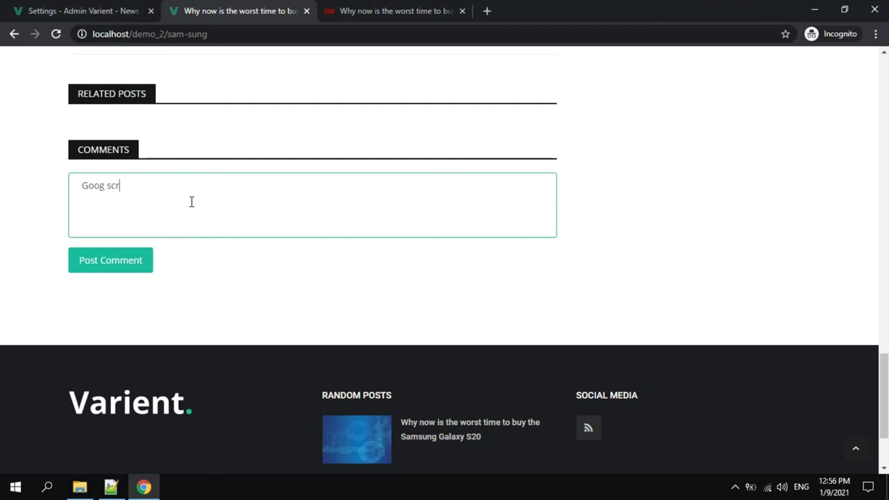
text(Goog script)
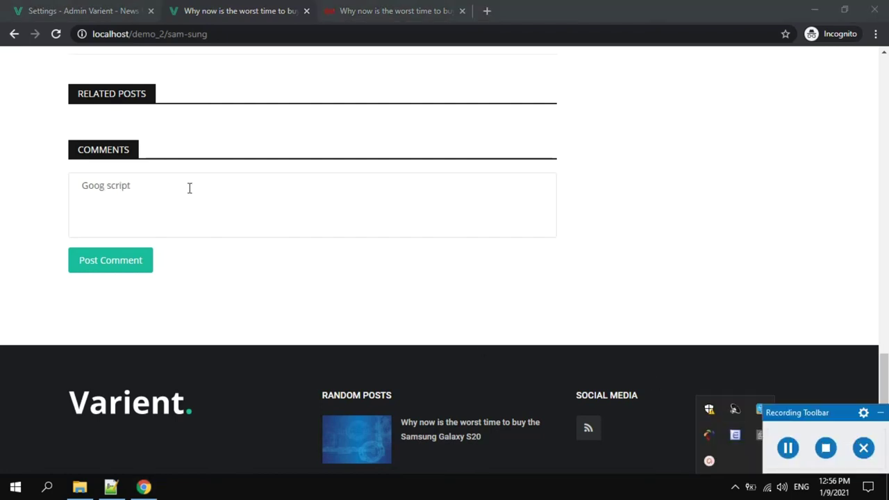
click(181, 179)
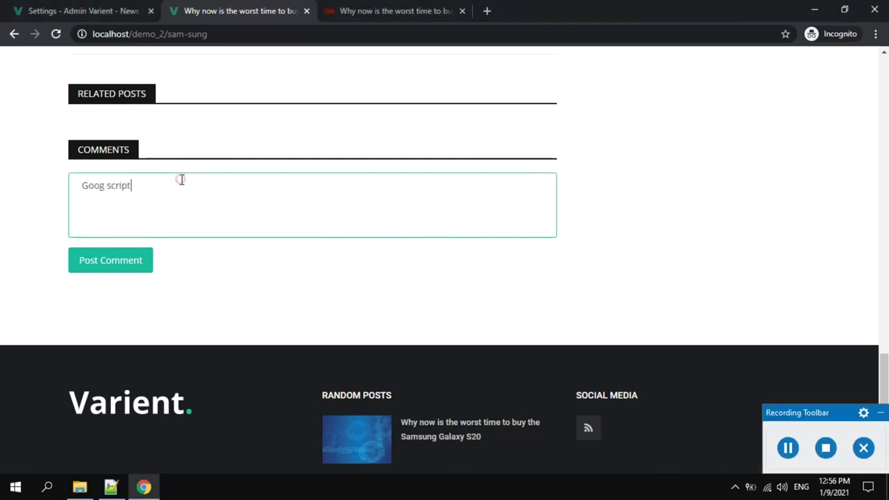
click(881, 413)
click(125, 264)
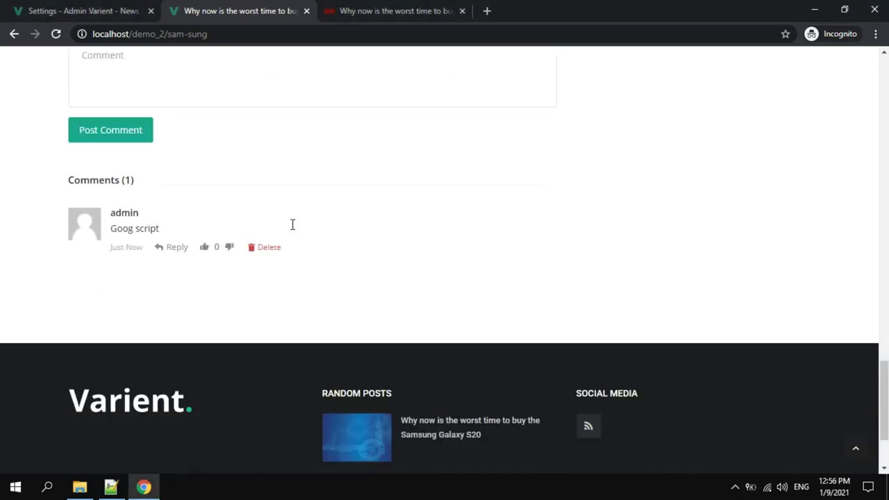
triple_click(164, 236)
Scroll through the article and open the list of posts tagged news.
scroll(466, 224, up, 7)
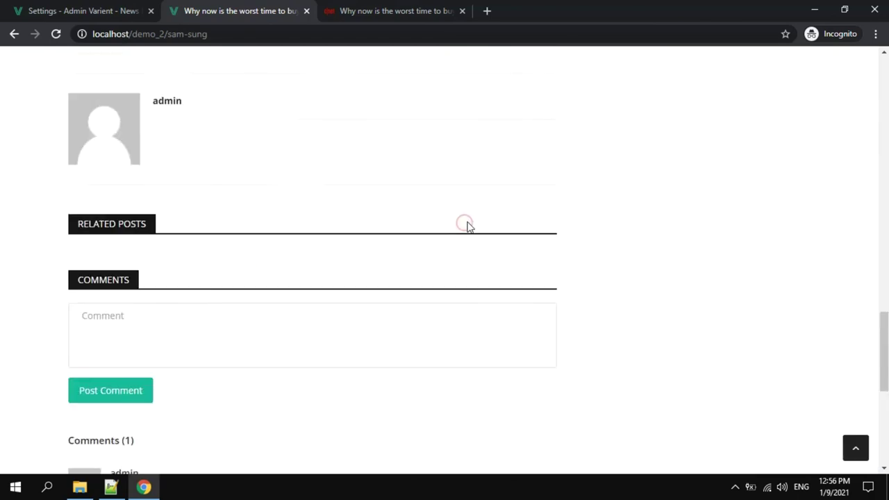
scroll(466, 216, up, 10)
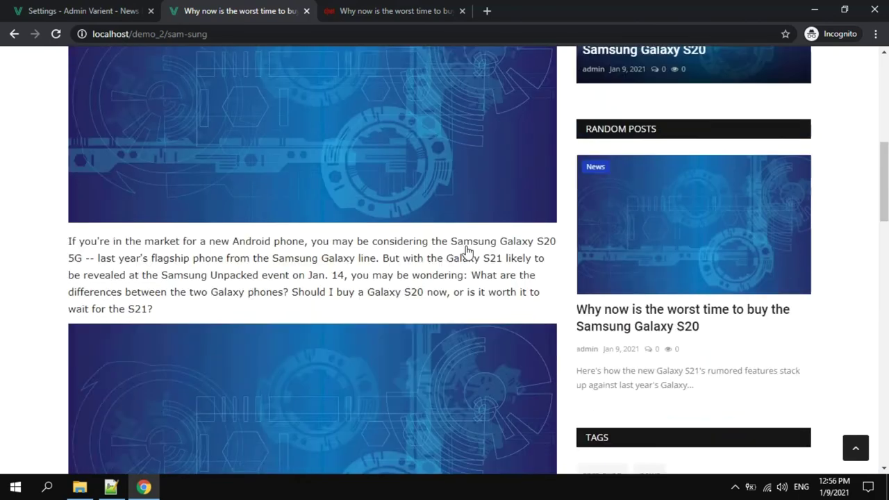
scroll(466, 247, down, 3)
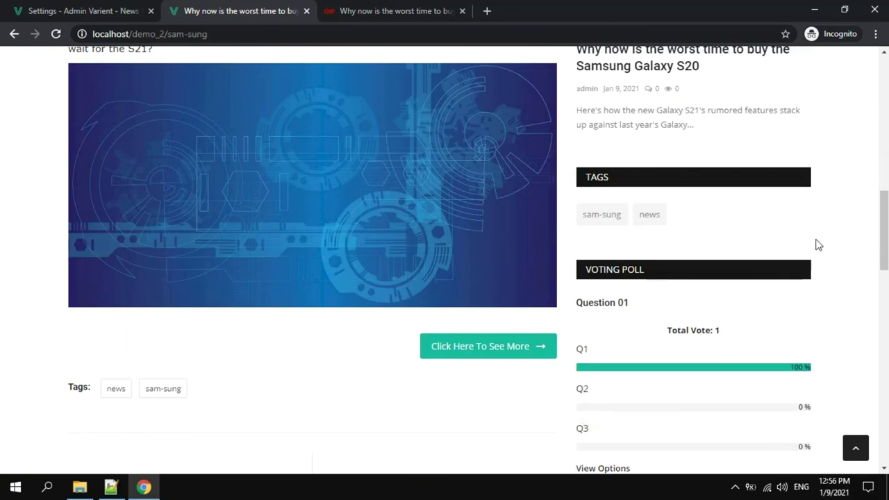
scroll(818, 244, up, 5)
scroll(818, 248, down, 3)
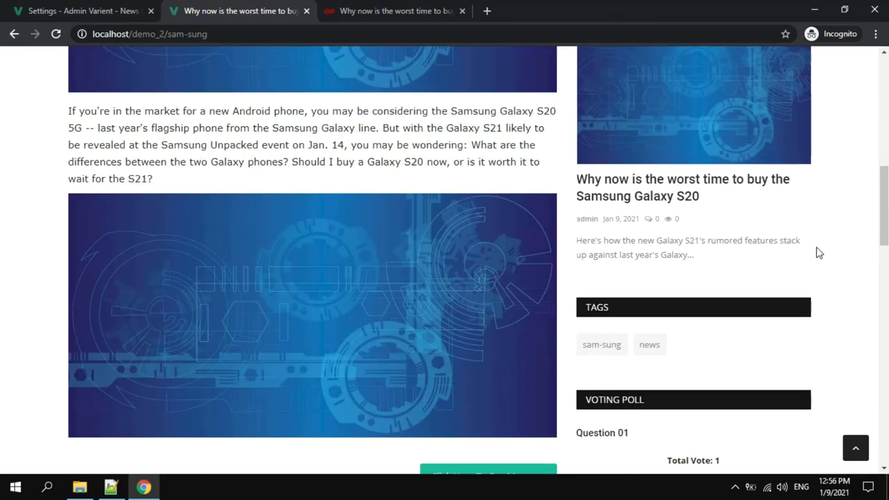
scroll(818, 253, up, 2)
scroll(818, 252, down, 2)
click(643, 346)
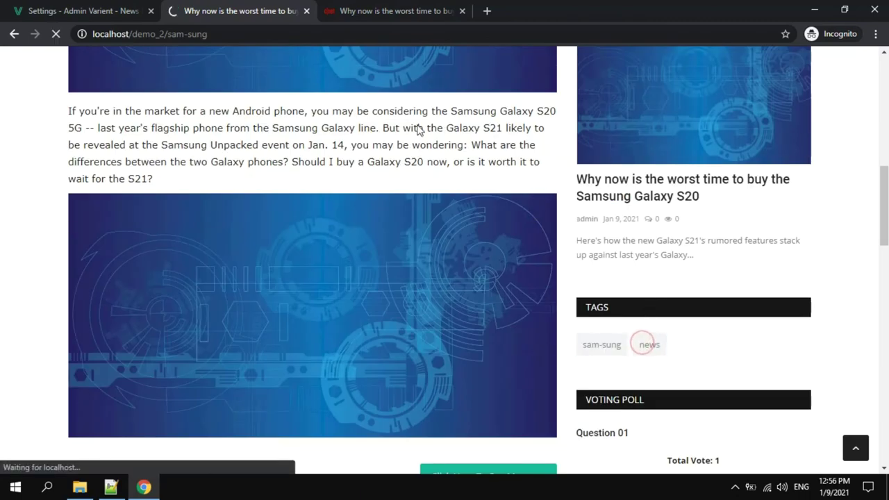
Close the duplicate article tab and return to the admin Settings tab.
click(462, 10)
scroll(238, 242, down, 3)
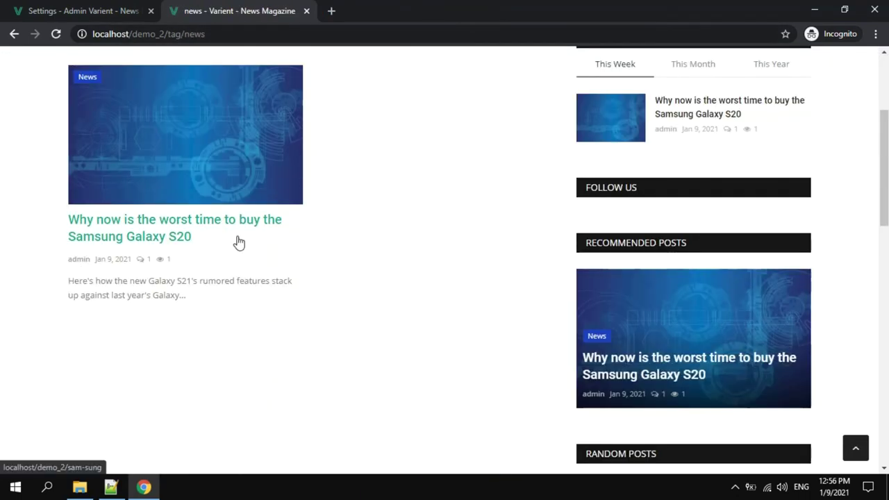
scroll(216, 225, up, 3)
mouse_move(120, 178)
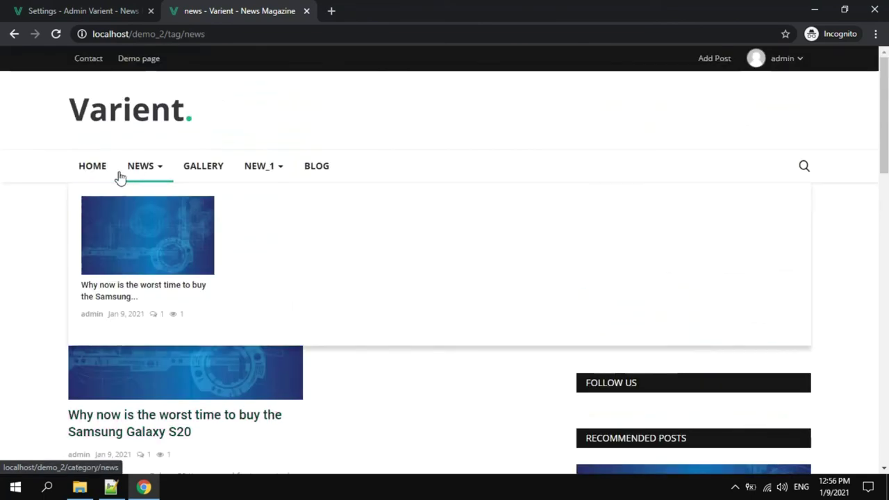
click(104, 11)
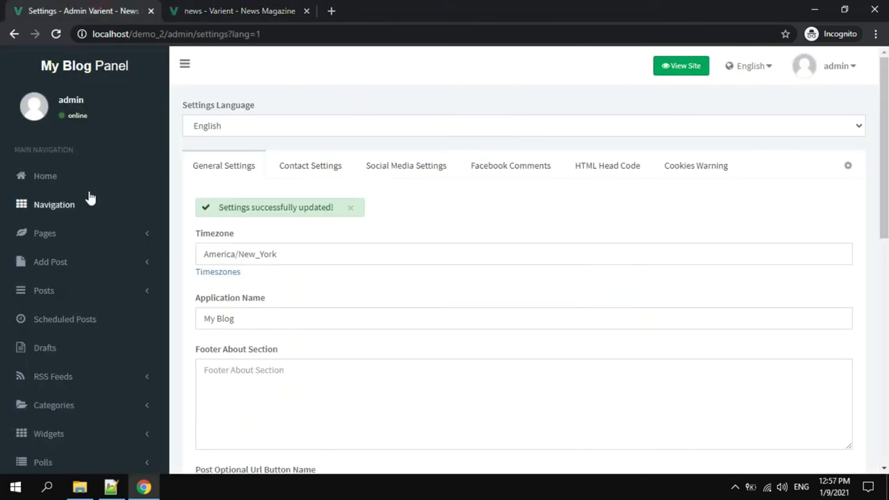
Go to the admin dashboard and scroll through it.
click(53, 182)
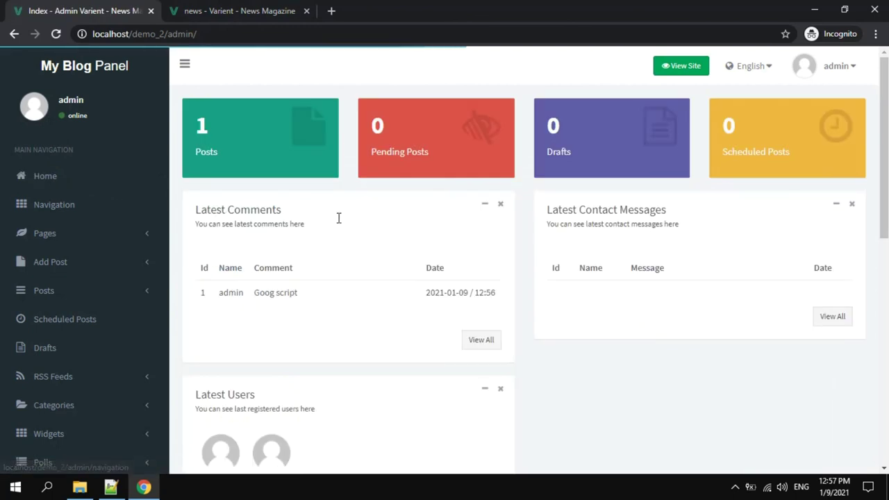
scroll(371, 226, down, 1)
drag(208, 229, 477, 228)
click(476, 229)
scroll(337, 236, down, 2)
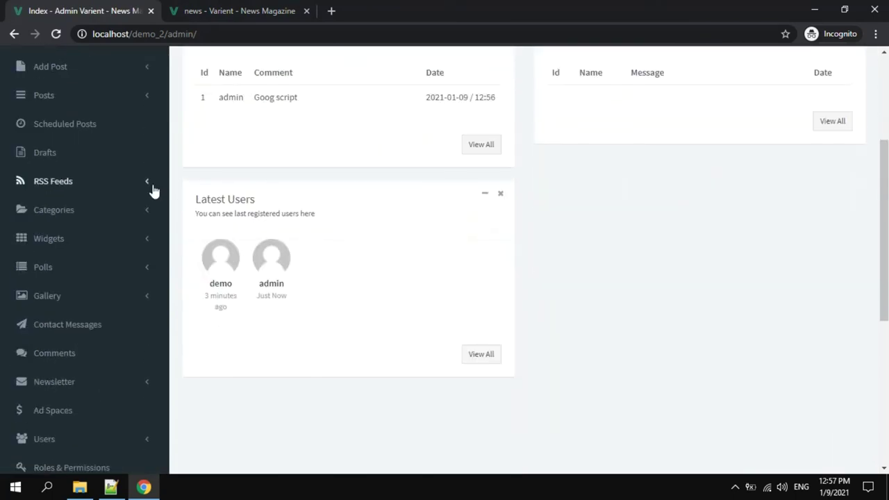
Open the Comments list showing the 'Goog script' comment, checking its actions without changes.
click(72, 353)
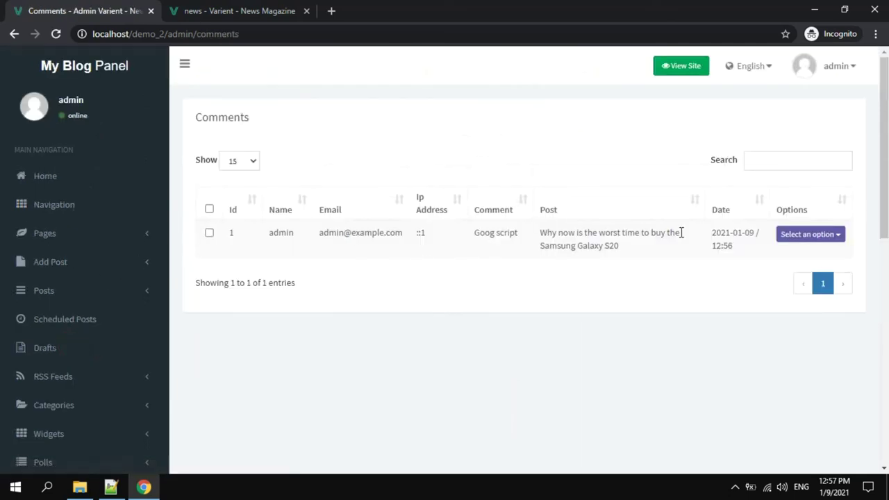
click(803, 239)
click(408, 361)
scroll(35, 243, down, 5)
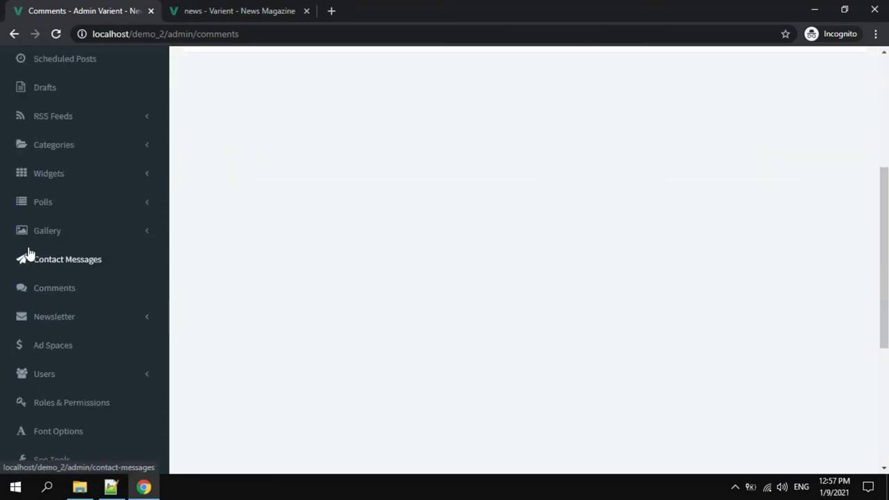
scroll(42, 258, down, 3)
scroll(42, 258, up, 5)
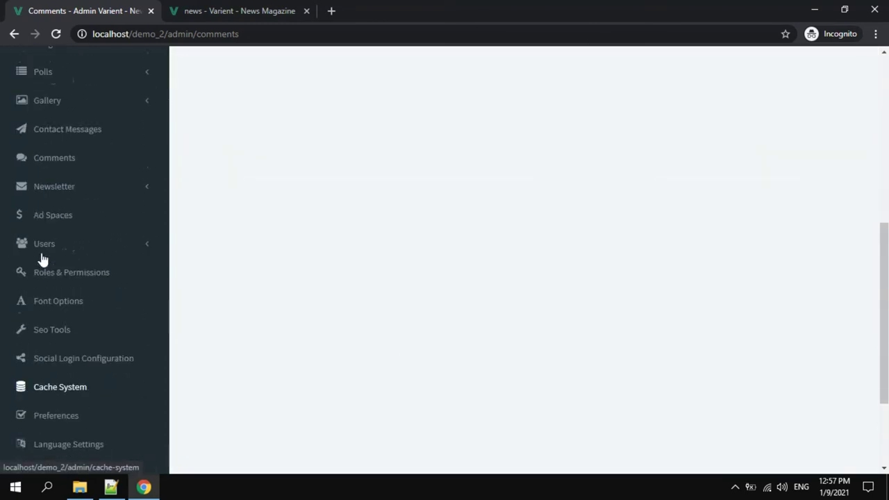
scroll(42, 257, up, 3)
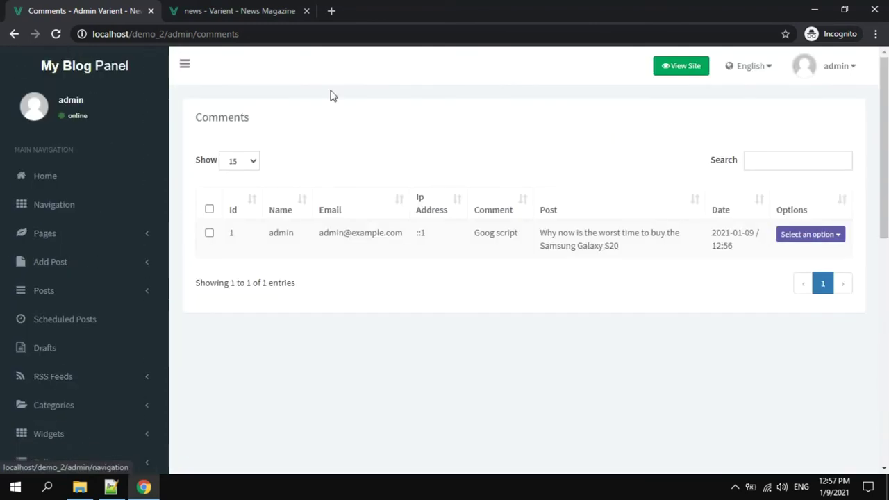
Log out of the admin panel, then open and close the Samsung Galaxy S20 article tab.
click(833, 75)
click(776, 174)
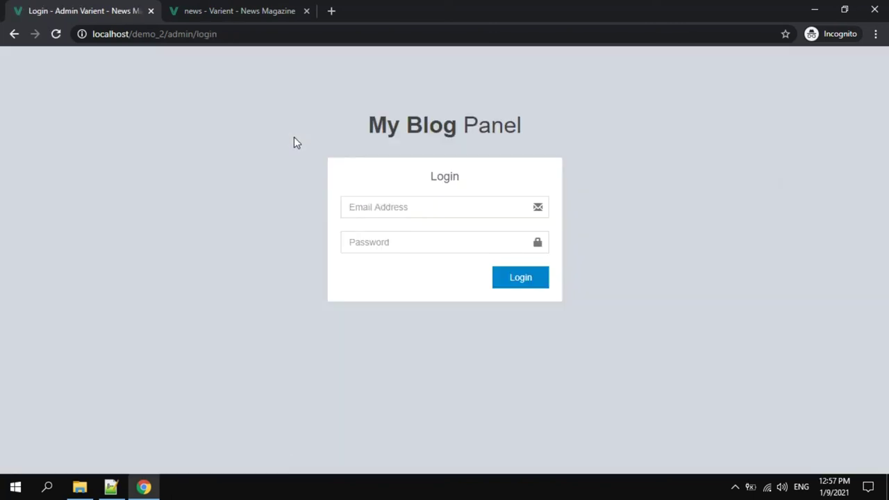
click(240, 9)
mouse_move(141, 167)
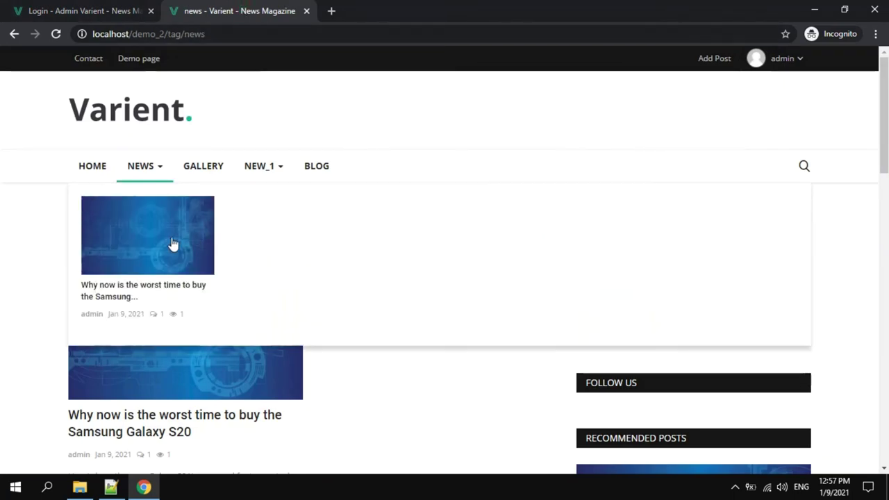
click(161, 235)
scroll(295, 115, down, 2)
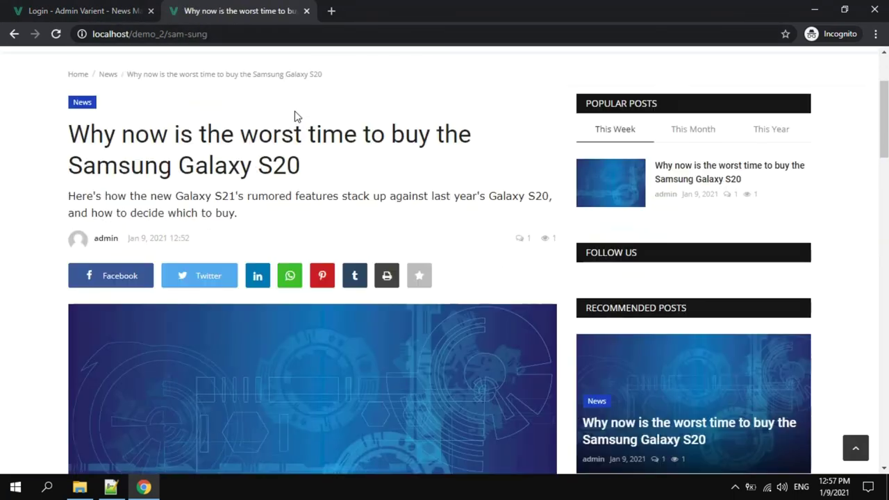
scroll(295, 117, down, 6)
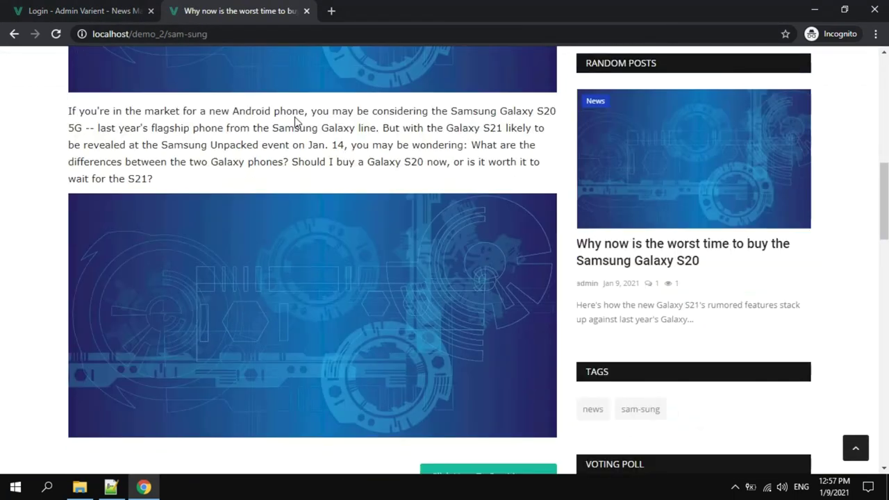
scroll(295, 118, up, 5)
click(306, 11)
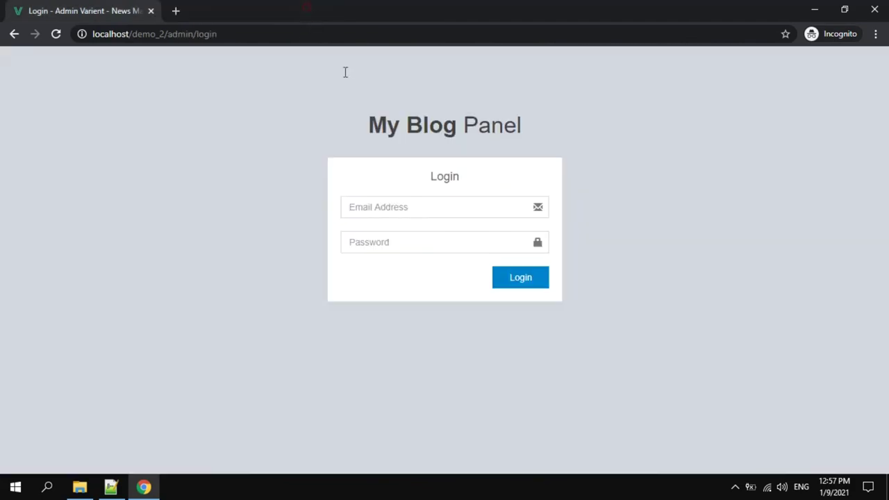